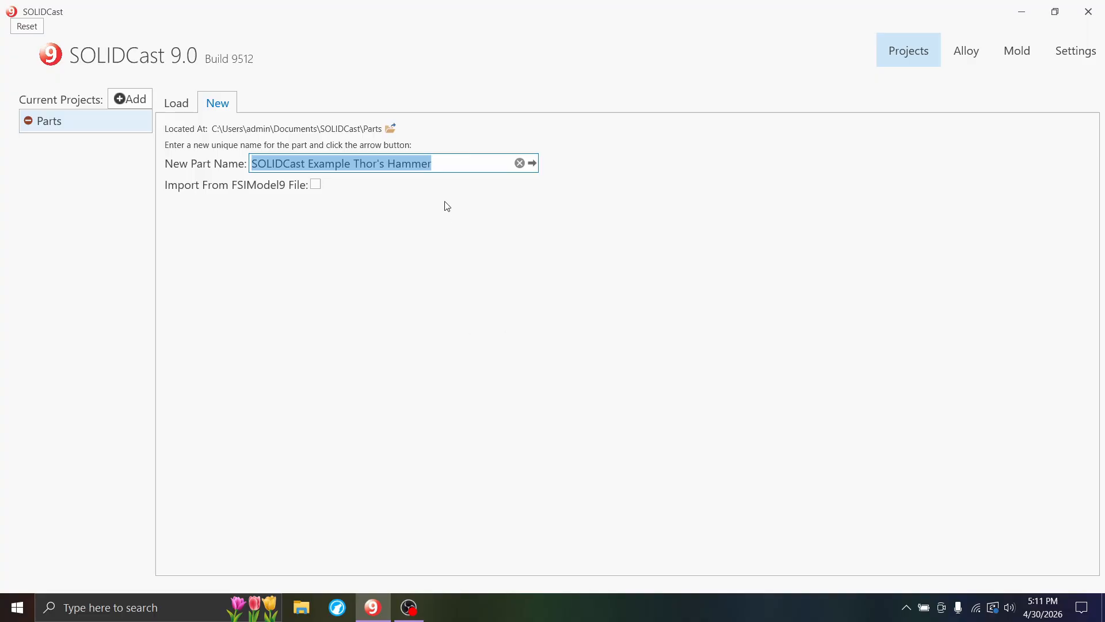
Create a new part named "SOLIDCast Example Thor's Hammer" and switch its units to metric
{"action": "left_click", "coordinate": [458, 165]}
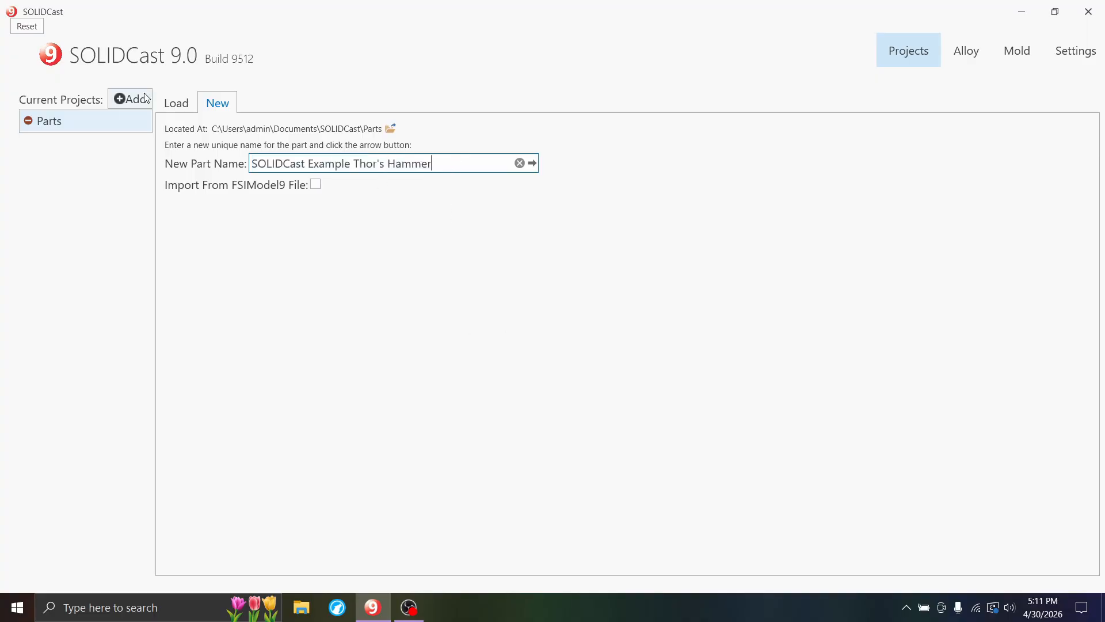
{"action": "left_click_drag", "start_coordinate": [275, 165], "coordinate": [343, 164]}
{"action": "triple_click", "coordinate": [403, 164]}
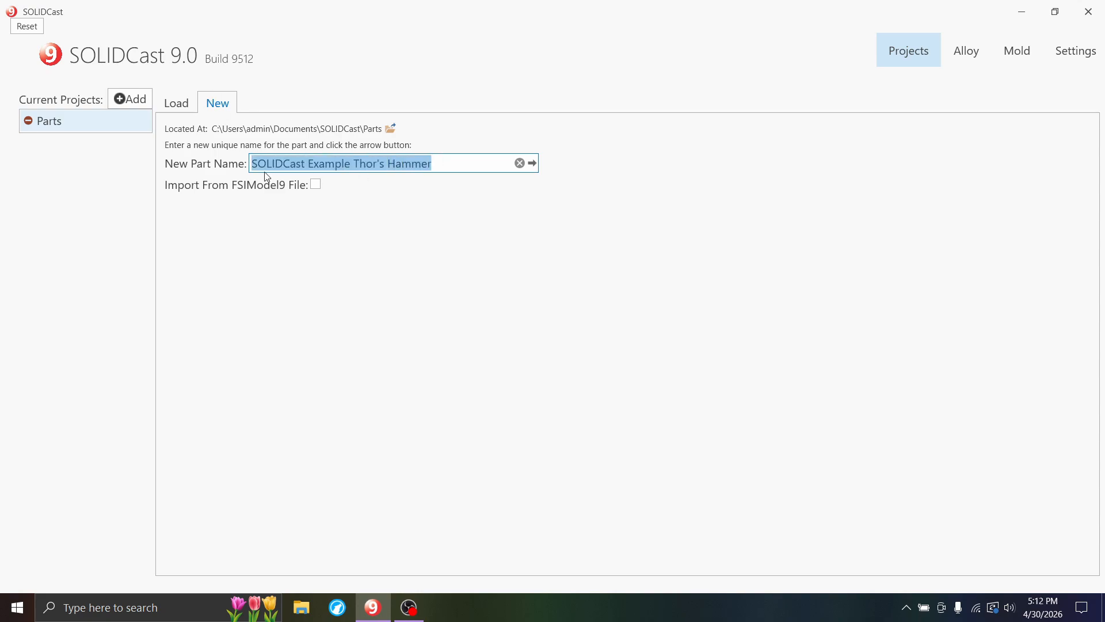
{"action": "left_click", "coordinate": [283, 163]}
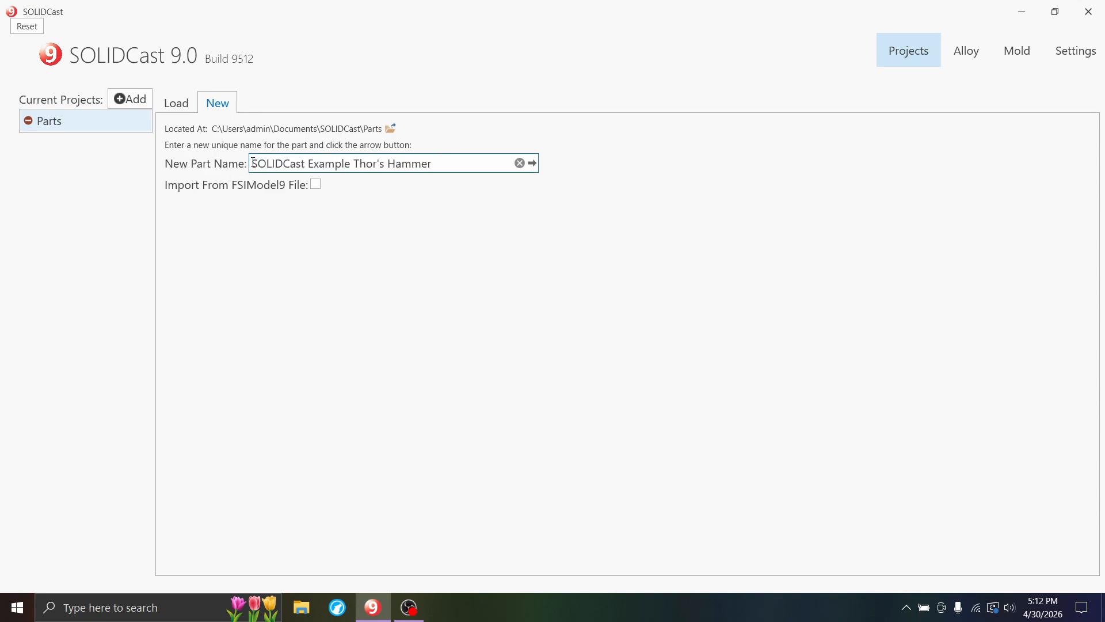
{"action": "left_click", "coordinate": [532, 166]}
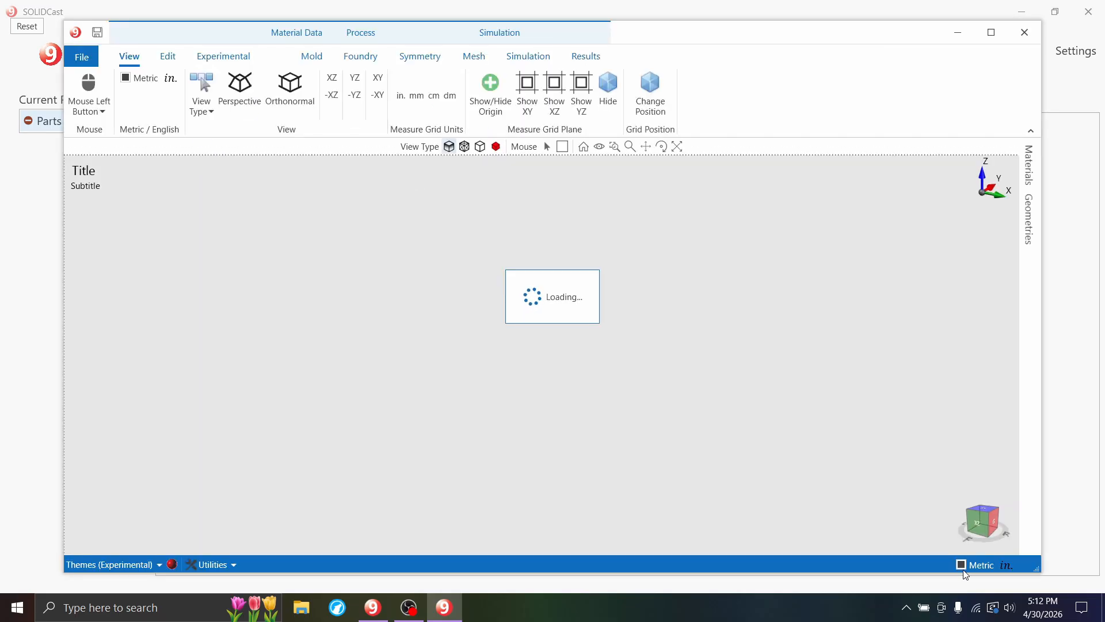
{"action": "left_click", "coordinate": [126, 78]}
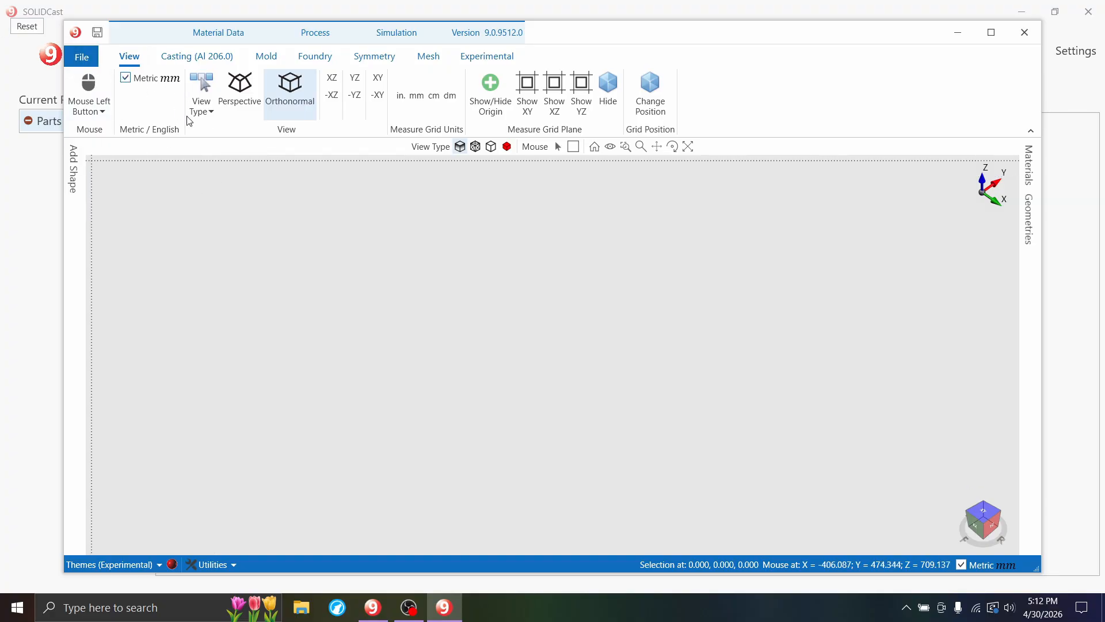
Add the STL file "SolidCast EX Thor's Hammer-1.STL" as a Casting (Al 206.0) shape with priority 5, centred at 0, 0, 0
{"action": "left_click", "coordinate": [77, 176]}
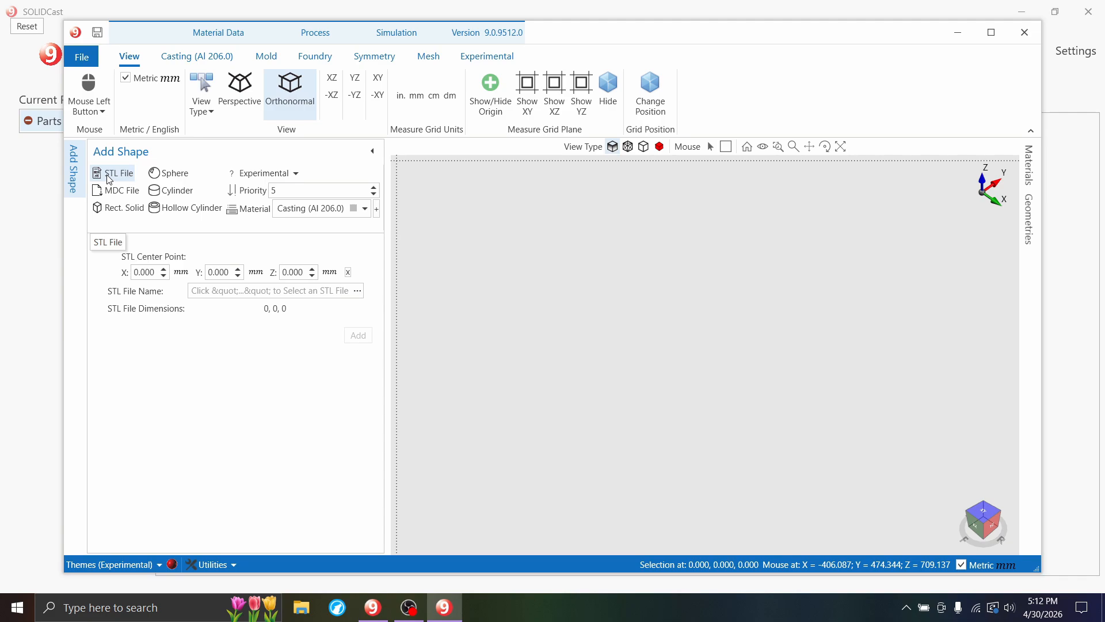
{"action": "left_click", "coordinate": [286, 190]}
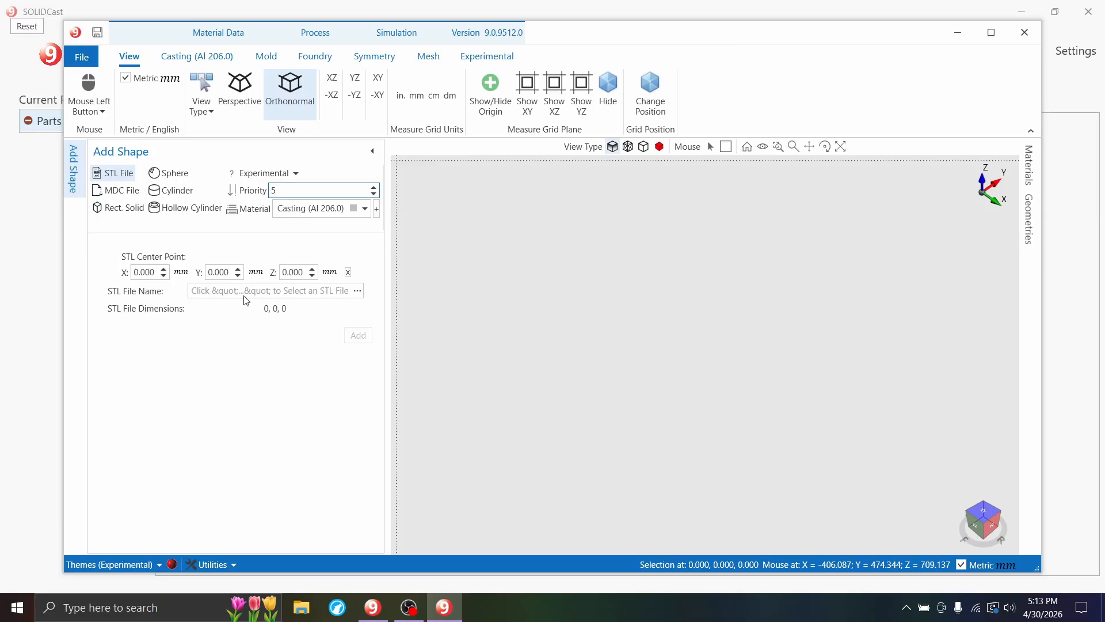
{"action": "left_click", "coordinate": [357, 291]}
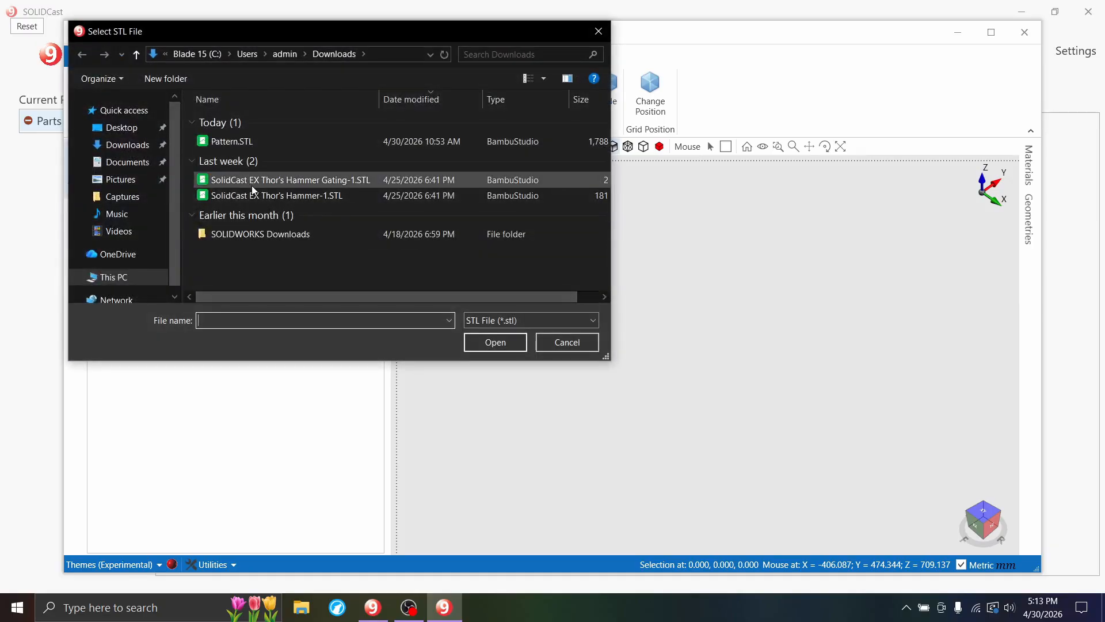
{"action": "double_click", "coordinate": [257, 195]}
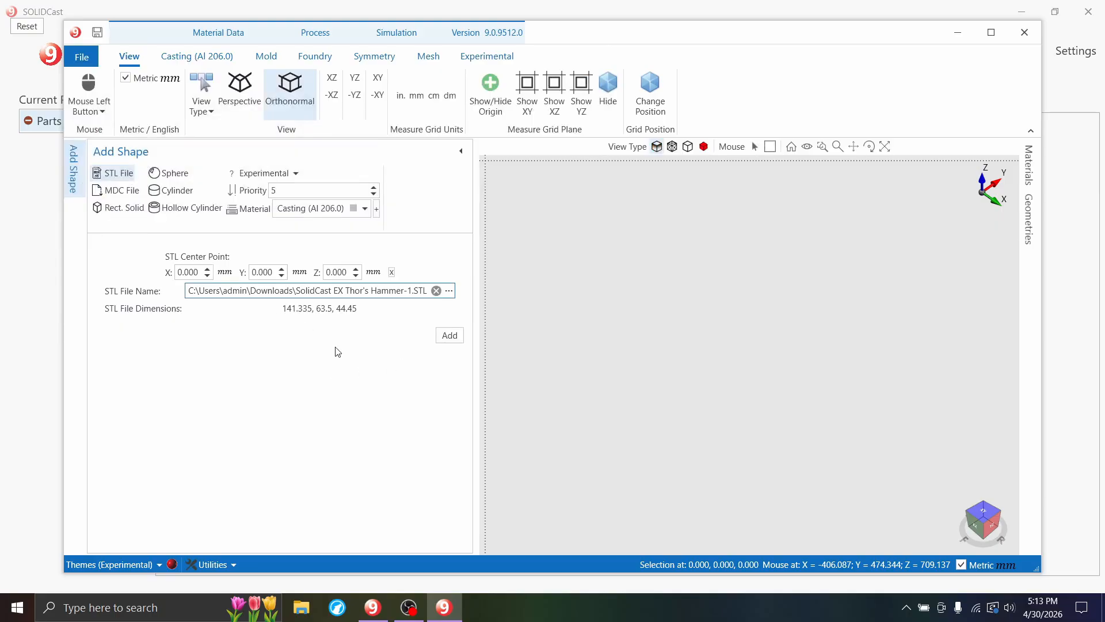
{"action": "left_click", "coordinate": [450, 335]}
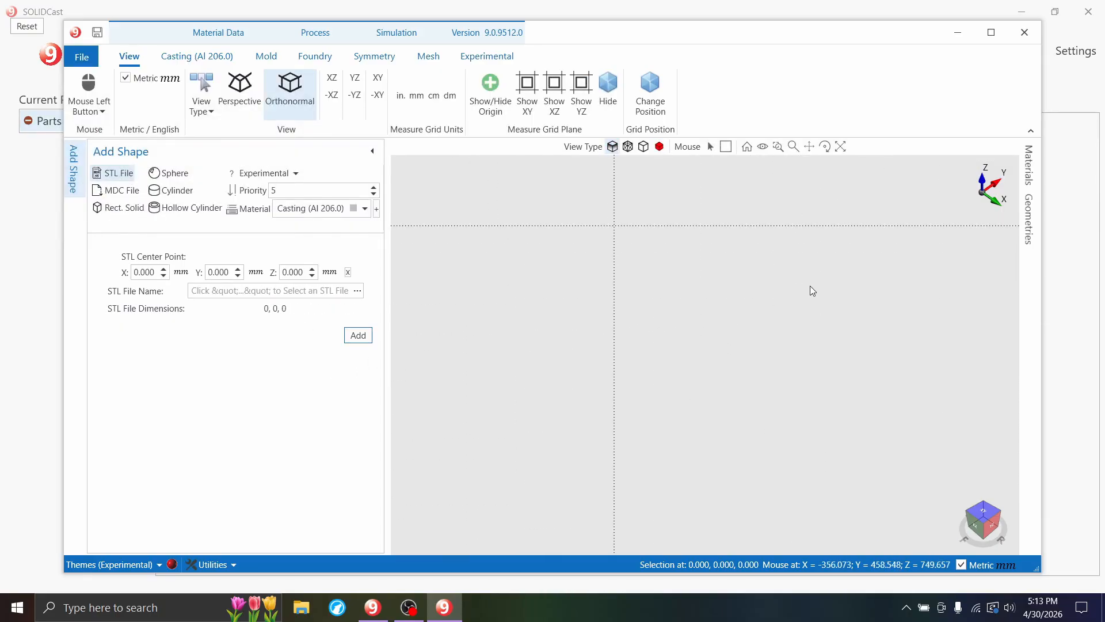
Examine the imported hammer head's shape and orientation in the XZ view and from oblique angles
{"action": "left_click", "coordinate": [977, 528]}
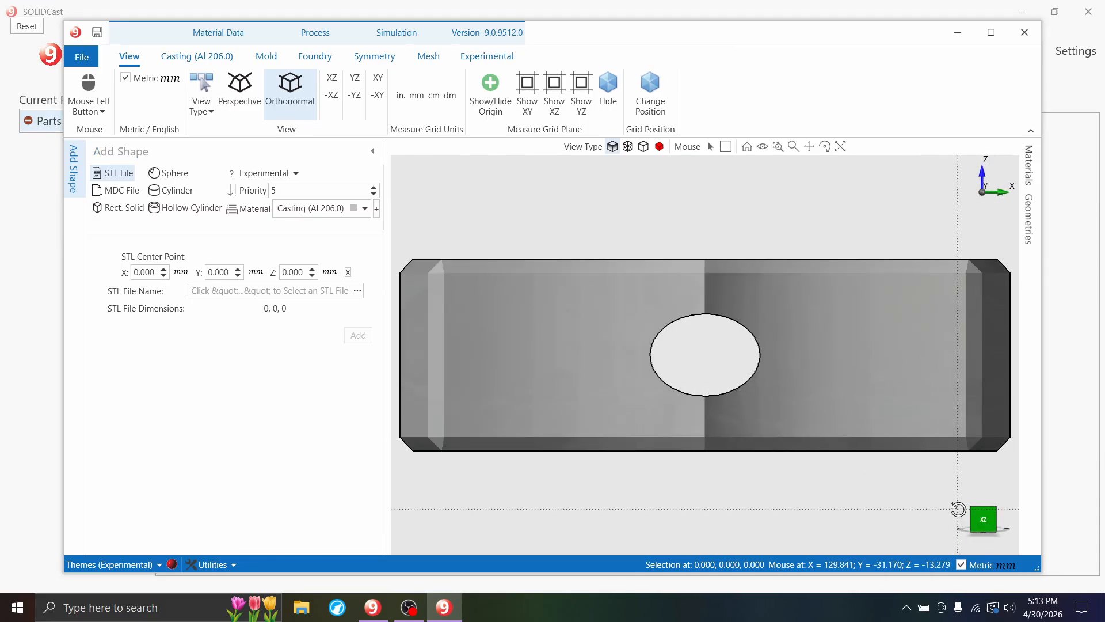
{"action": "middle_click_drag", "start_coordinate": [958, 509], "coordinate": [947, 531]}
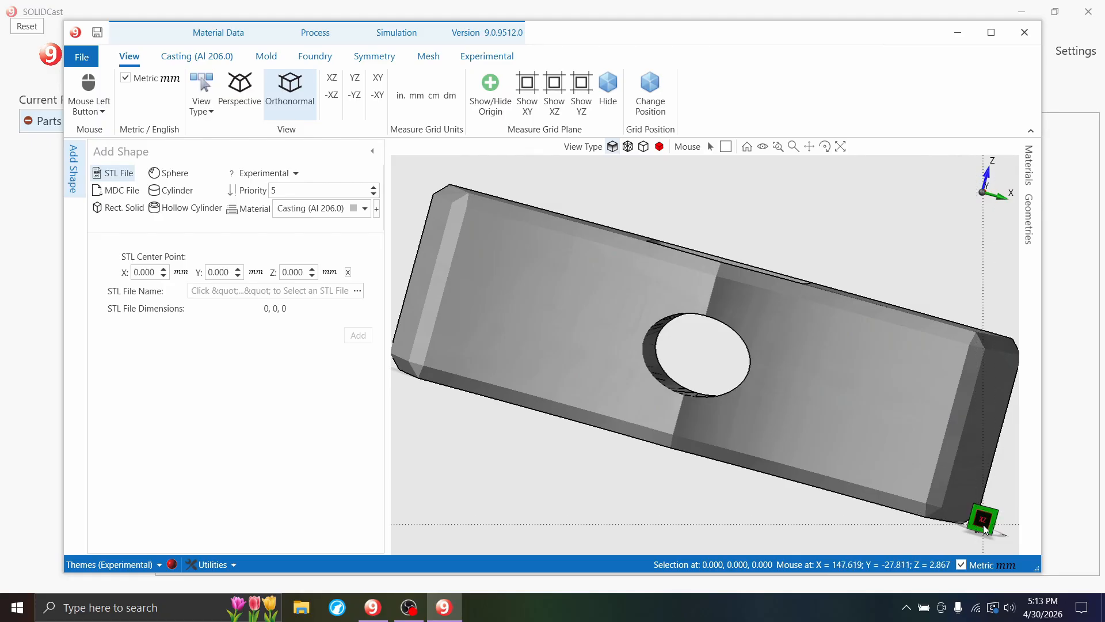
{"action": "left_click", "coordinate": [982, 525]}
{"action": "scroll", "coordinate": [878, 487], "scroll_direction": "up", "scroll_amount": 5}
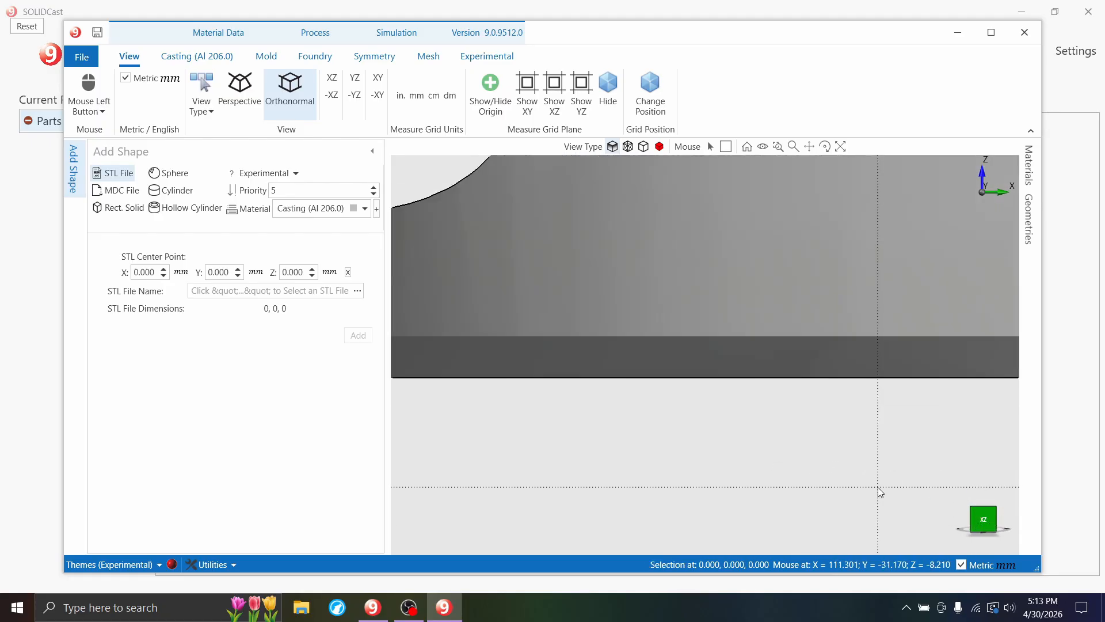
{"action": "middle_click_drag", "start_coordinate": [910, 489], "coordinate": [972, 530]}
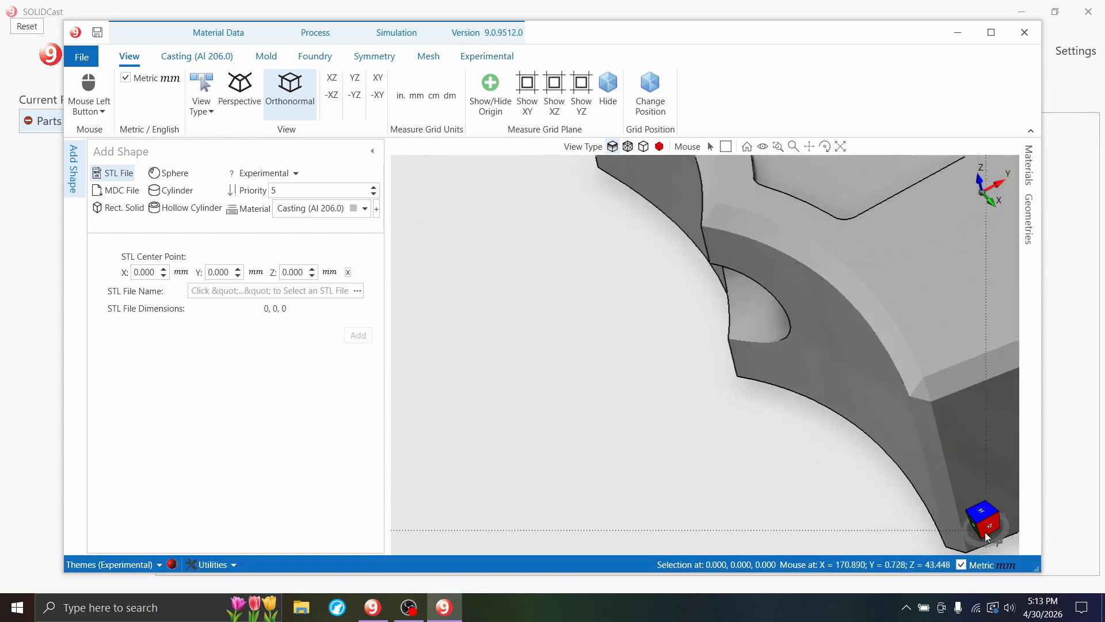
{"action": "left_click", "coordinate": [986, 536]}
{"action": "left_click", "coordinate": [974, 537]}
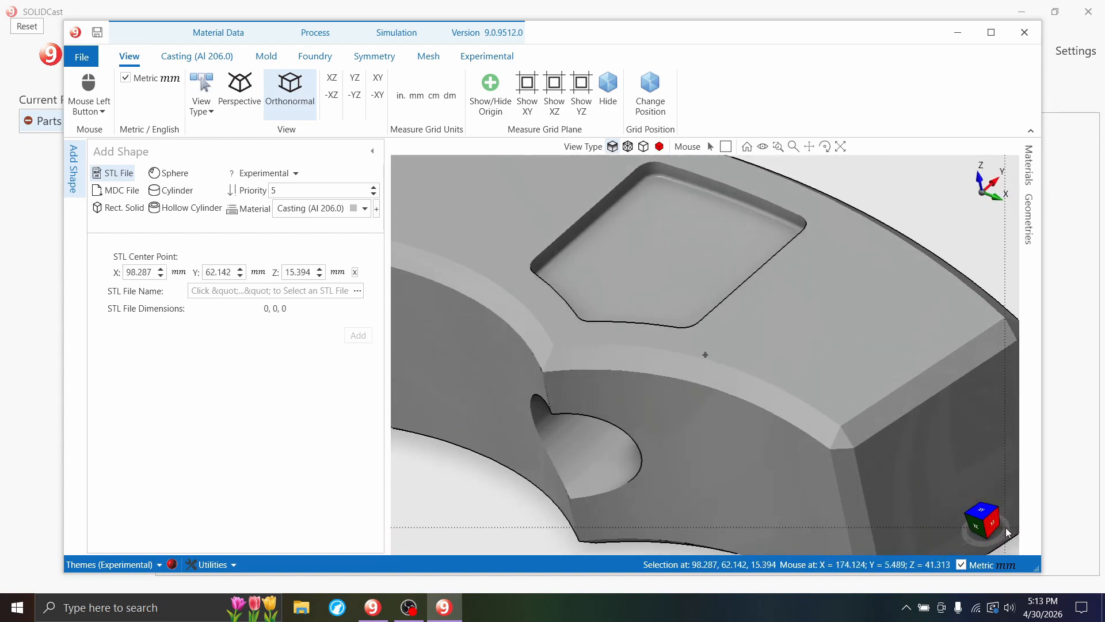
{"action": "left_click", "coordinate": [974, 538]}
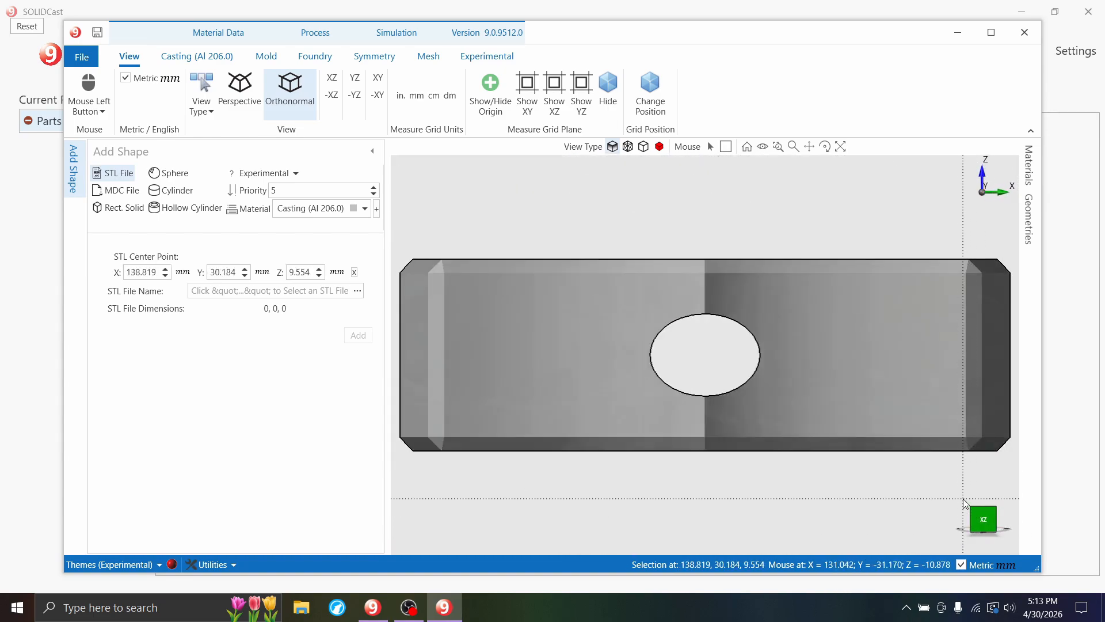
{"action": "scroll", "coordinate": [727, 327], "scroll_direction": "up", "scroll_amount": 4}
{"action": "scroll", "coordinate": [729, 344], "scroll_direction": "down", "scroll_amount": 8}
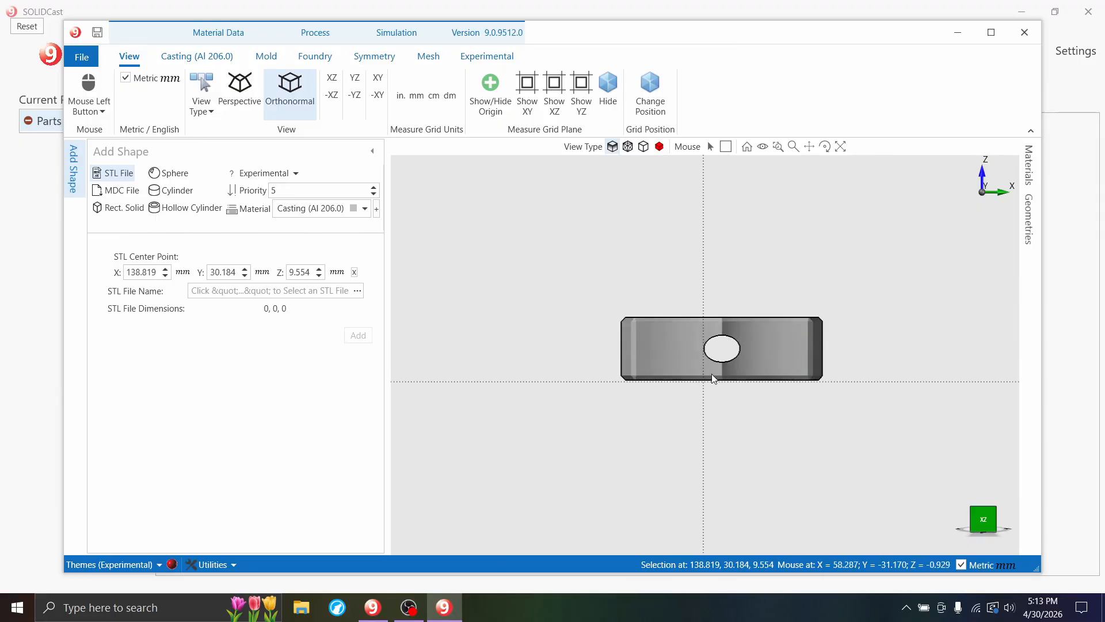
{"action": "scroll", "coordinate": [717, 379], "scroll_direction": "up", "scroll_amount": 1}
{"action": "left_click_drag", "start_coordinate": [770, 425], "coordinate": [822, 406]}
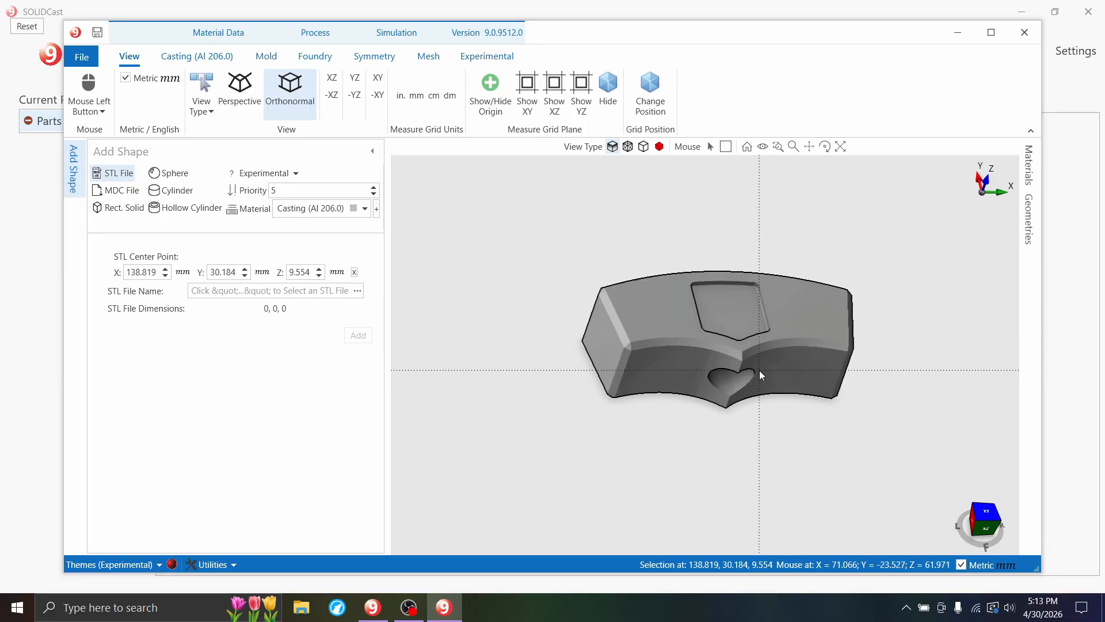
{"action": "scroll", "coordinate": [741, 314], "scroll_direction": "down", "scroll_amount": 2}
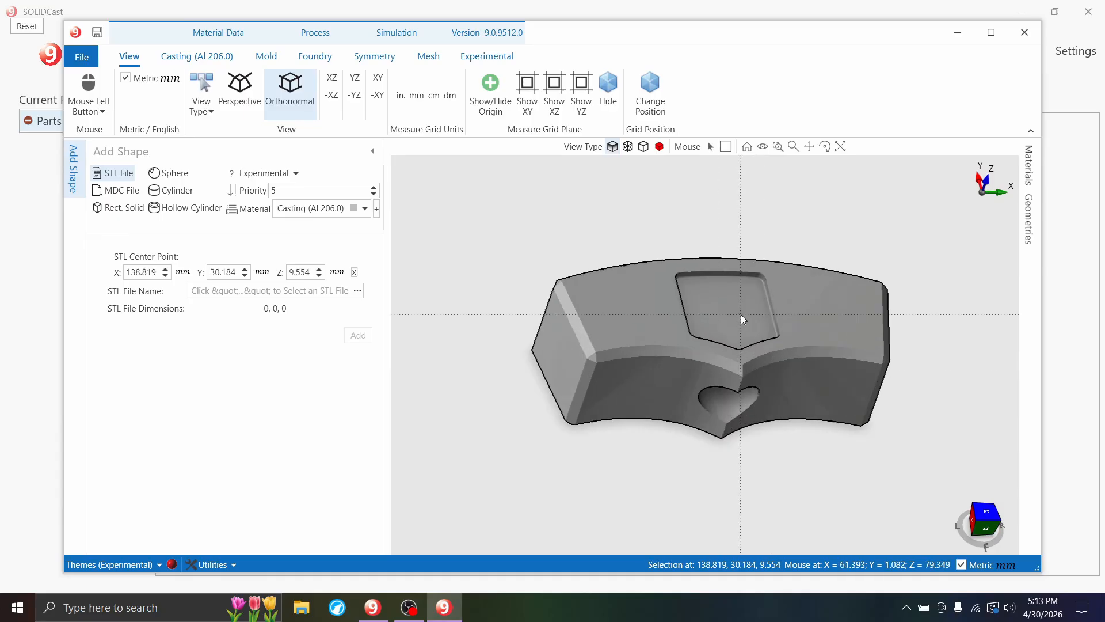
{"action": "scroll", "coordinate": [754, 329], "scroll_direction": "down", "scroll_amount": 2}
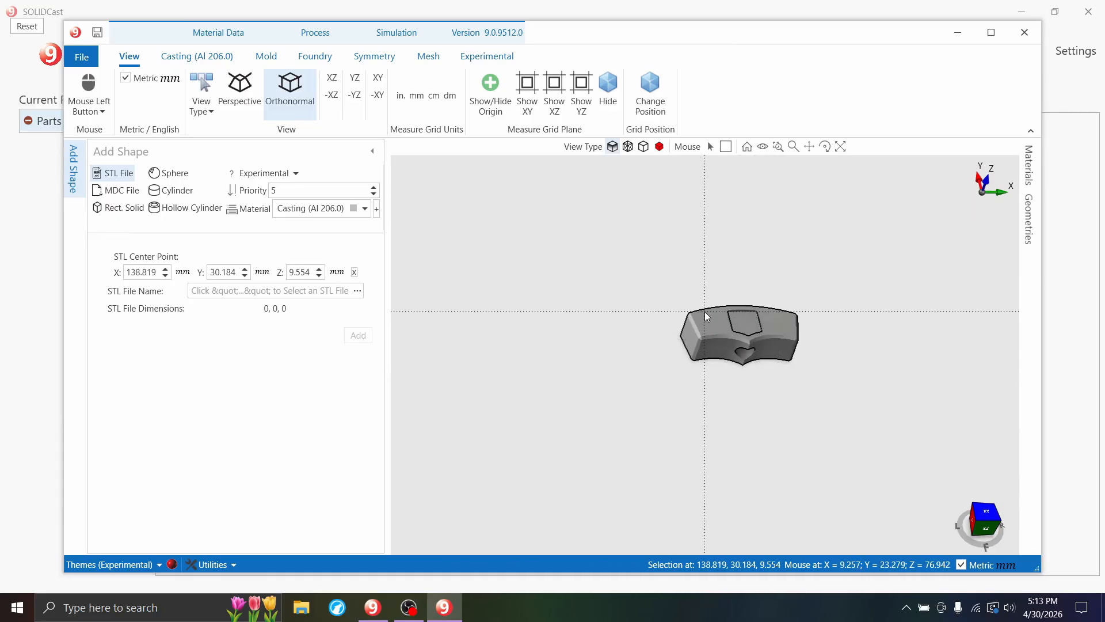
Select the hammer head for rotation and set its rotation angle about X to 90°
{"action": "left_click", "coordinate": [725, 149]}
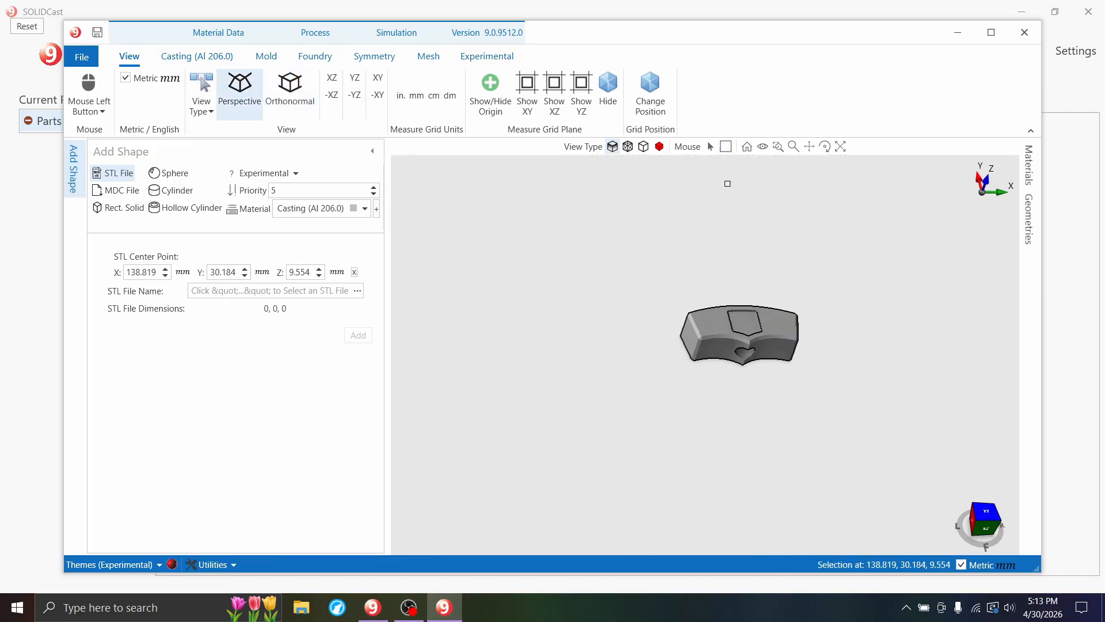
{"action": "left_click", "coordinate": [725, 335]}
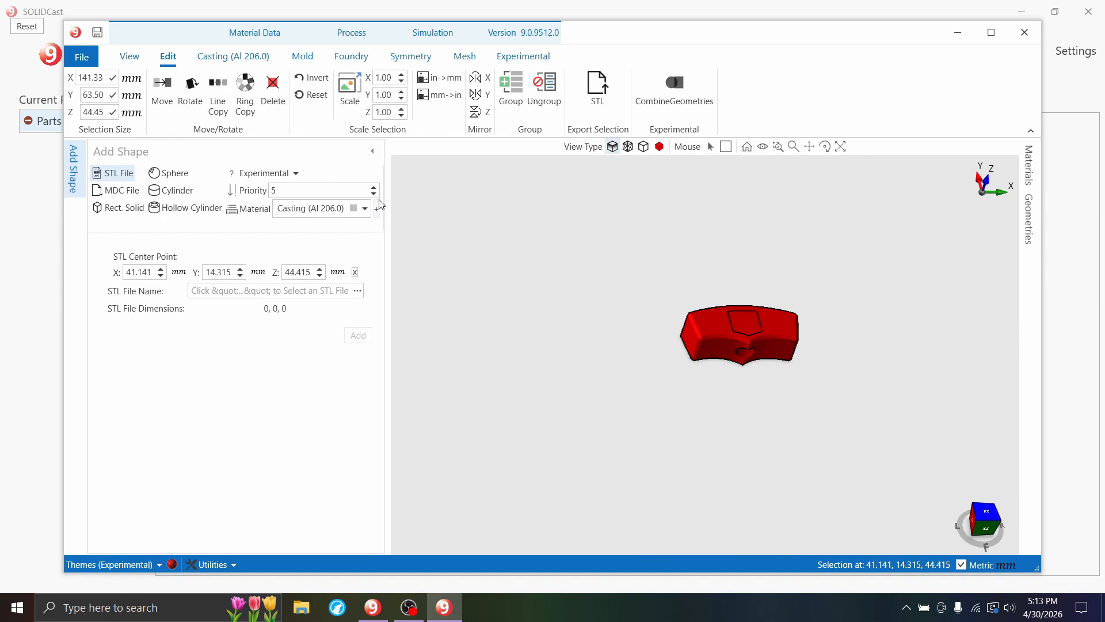
{"action": "left_click", "coordinate": [192, 103]}
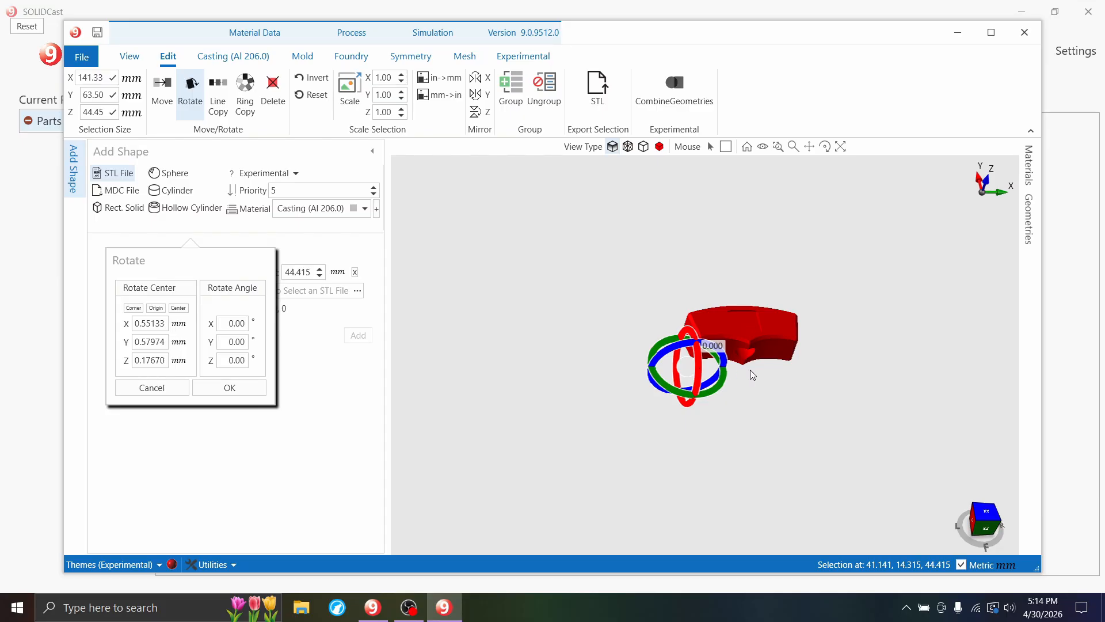
{"action": "scroll", "coordinate": [751, 374], "scroll_direction": "up", "scroll_amount": 2}
{"action": "scroll", "coordinate": [614, 237], "scroll_direction": "up", "scroll_amount": 3}
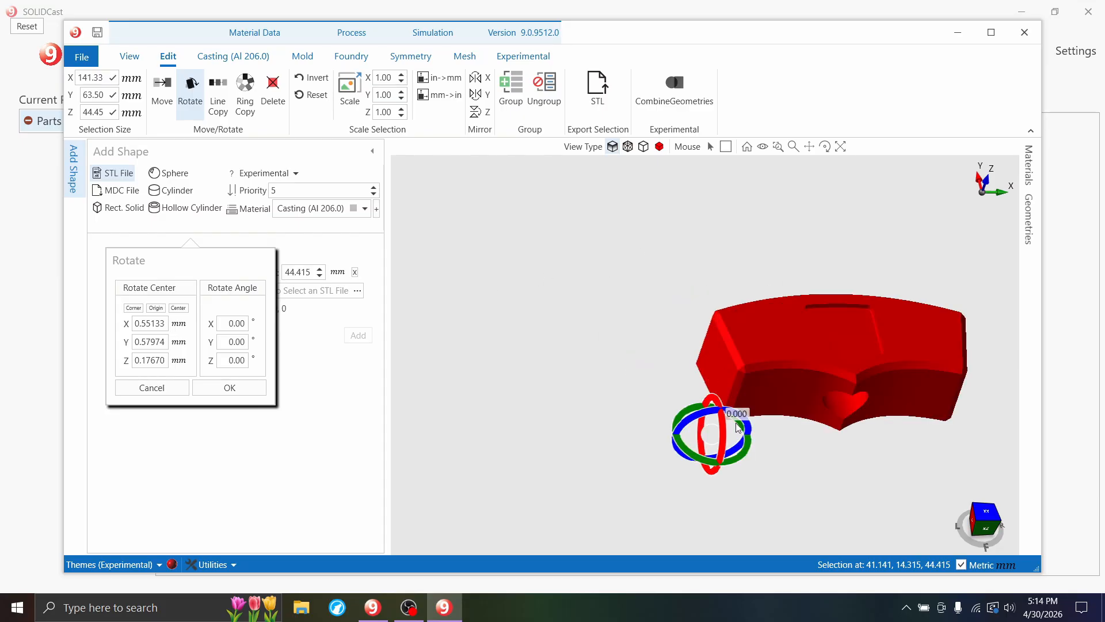
{"action": "mouse_move", "coordinate": [748, 424]}
{"action": "left_mouse_down"}
{"action": "mouse_move", "coordinate": [740, 410]}
{"action": "mouse_move", "coordinate": [718, 476]}
{"action": "mouse_move", "coordinate": [721, 403]}
{"action": "mouse_move", "coordinate": [751, 424]}
{"action": "left_mouse_up"}
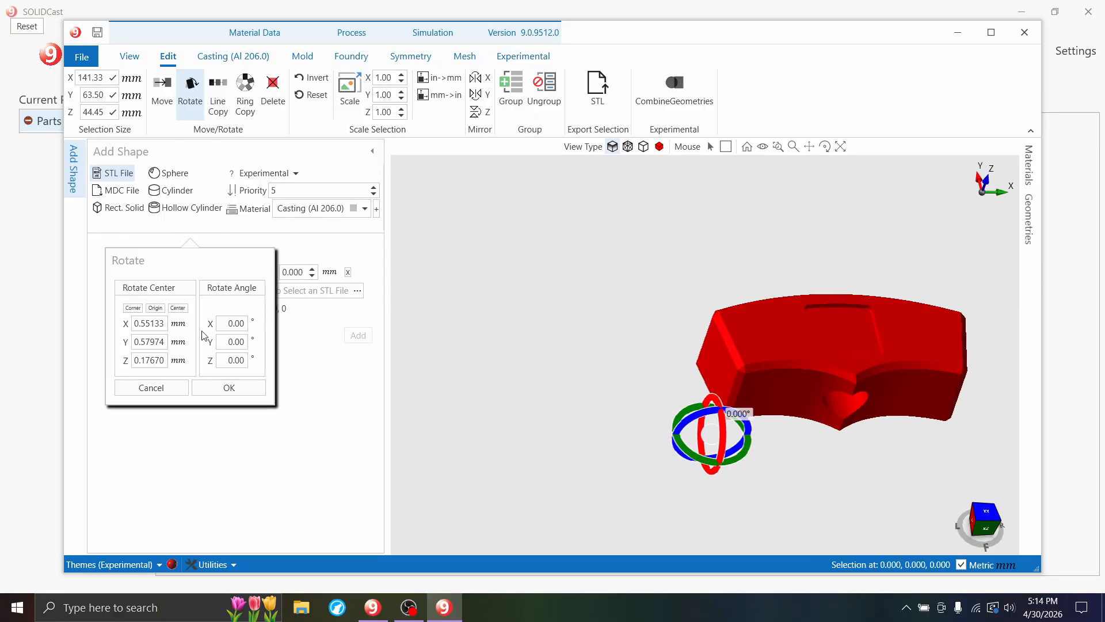
{"action": "key", "text": "BackSpace"}
{"action": "type", "text": "90"}
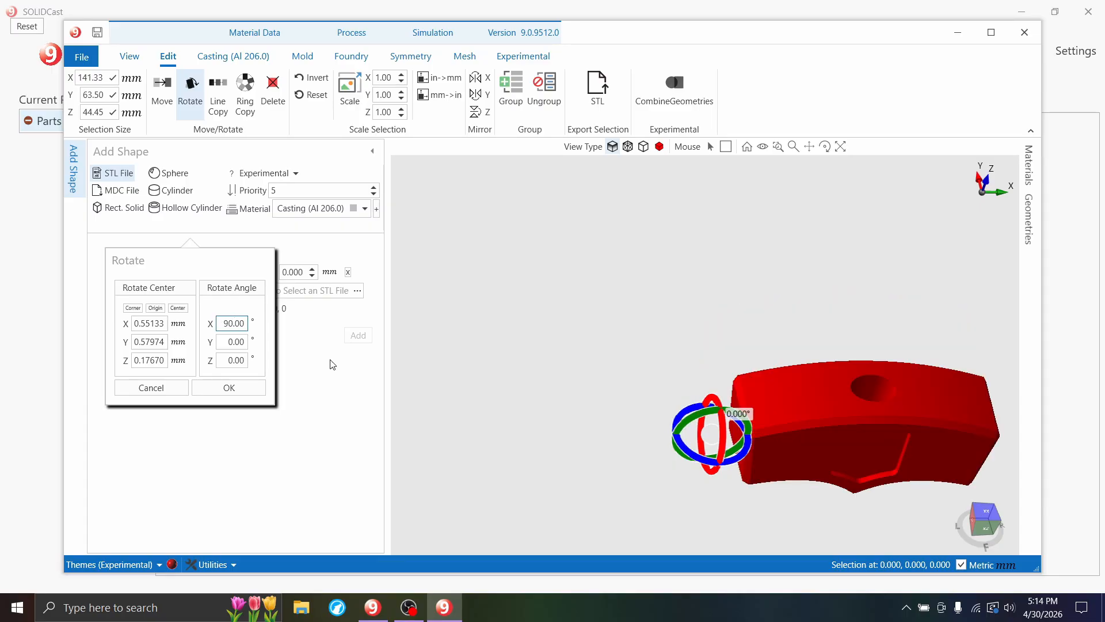
Set the hammer head's rotation angle about Y to 270° and apply the rotation, checking it in the XZ view
{"action": "key", "text": "Tab"}
{"action": "type", "text": "270"}
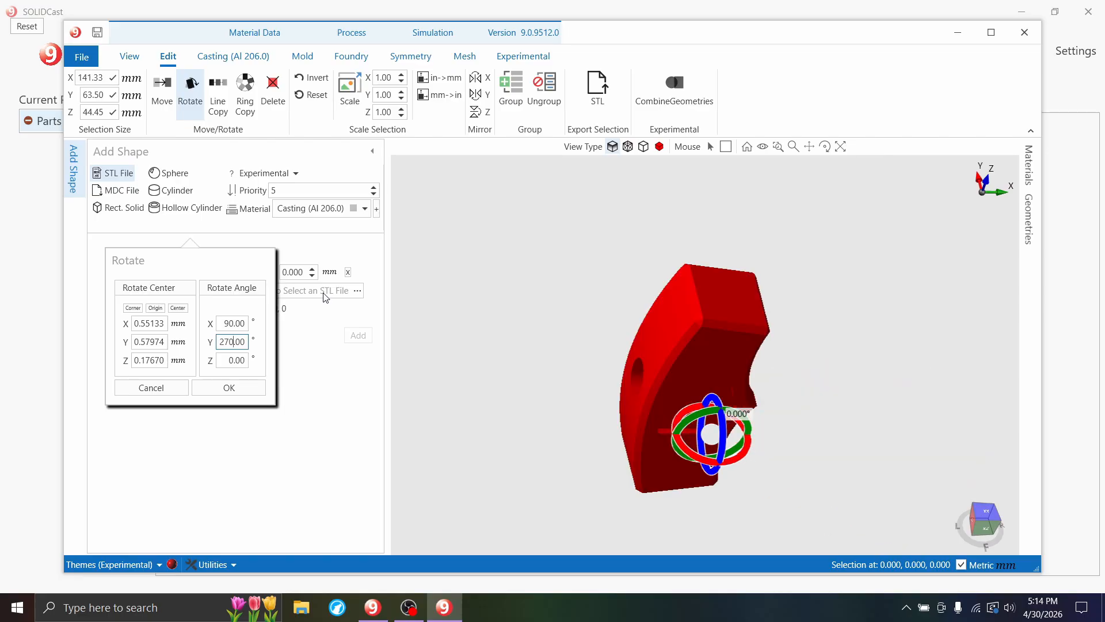
{"action": "scroll", "coordinate": [778, 401], "scroll_direction": "down", "scroll_amount": 4}
{"action": "scroll", "coordinate": [762, 472], "scroll_direction": "up", "scroll_amount": 2}
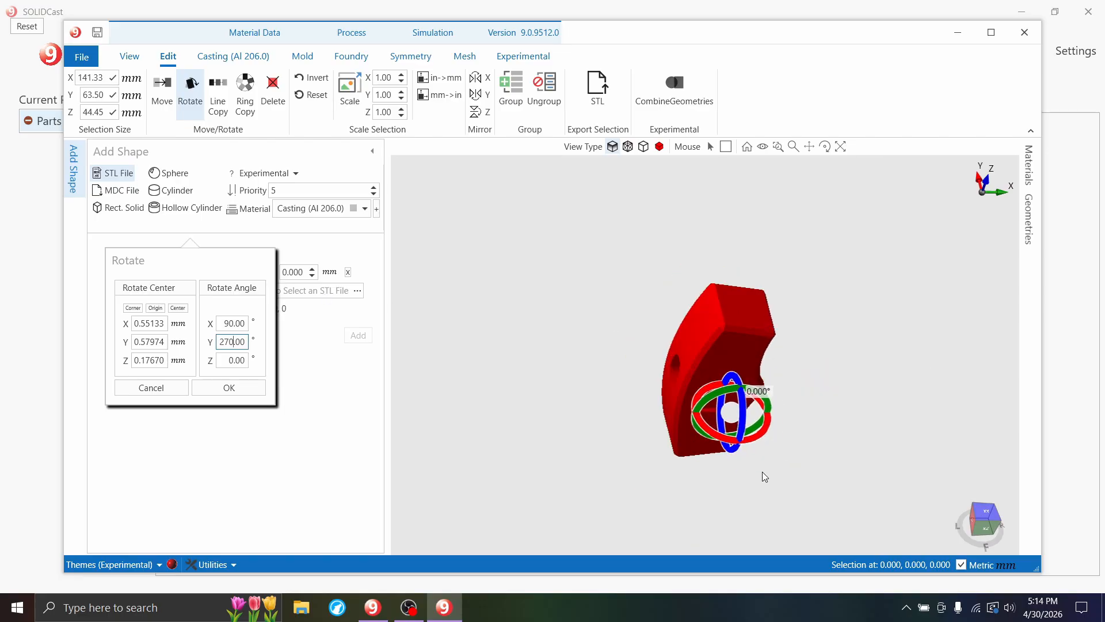
{"action": "scroll", "coordinate": [764, 472], "scroll_direction": "up", "scroll_amount": 2}
{"action": "left_click", "coordinate": [790, 469]}
{"action": "left_click", "coordinate": [987, 529]}
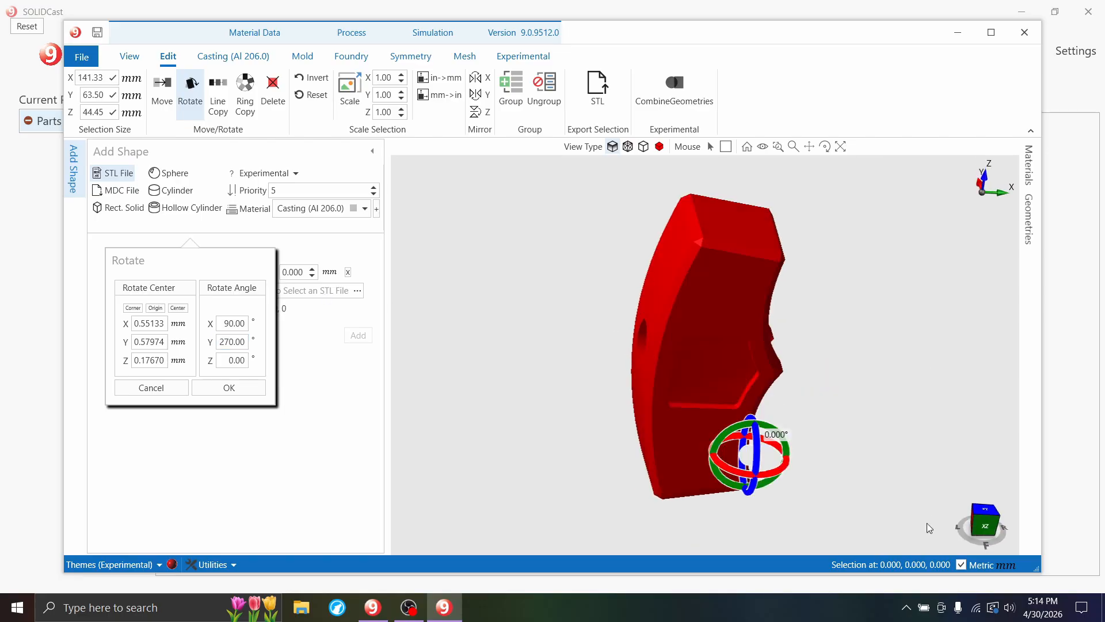
{"action": "left_click", "coordinate": [229, 387]}
{"action": "scroll", "coordinate": [555, 381], "scroll_direction": "down", "scroll_amount": 3}
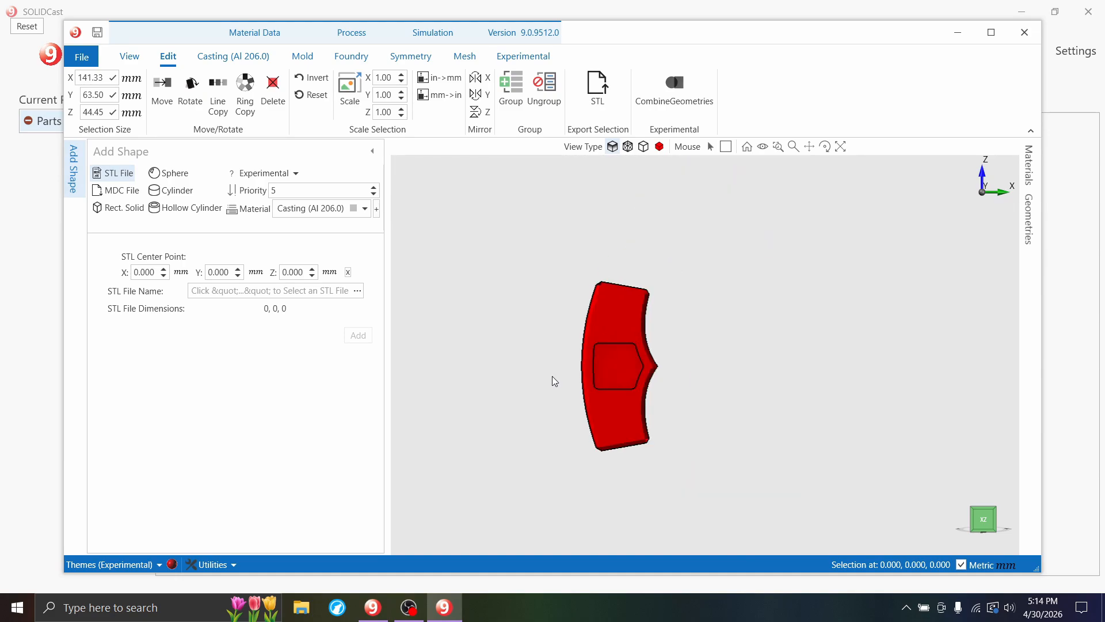
{"action": "scroll", "coordinate": [541, 382], "scroll_direction": "up", "scroll_amount": 2}
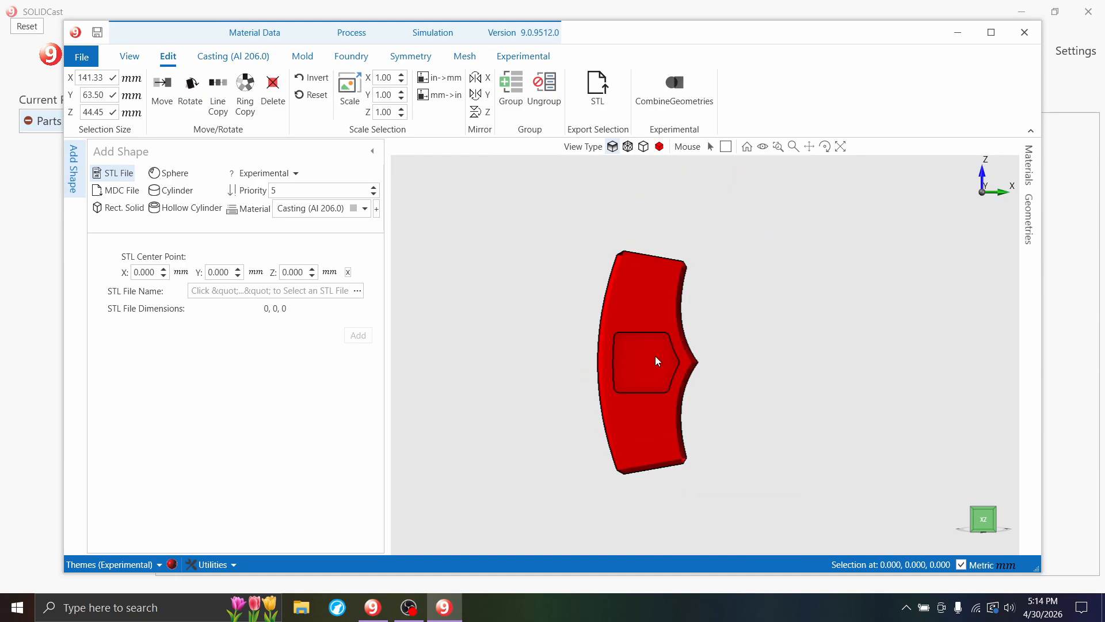
Set the priority of the next shape to 6 and its material to Riser (Al 206.0)
{"action": "left_click", "coordinate": [373, 152]}
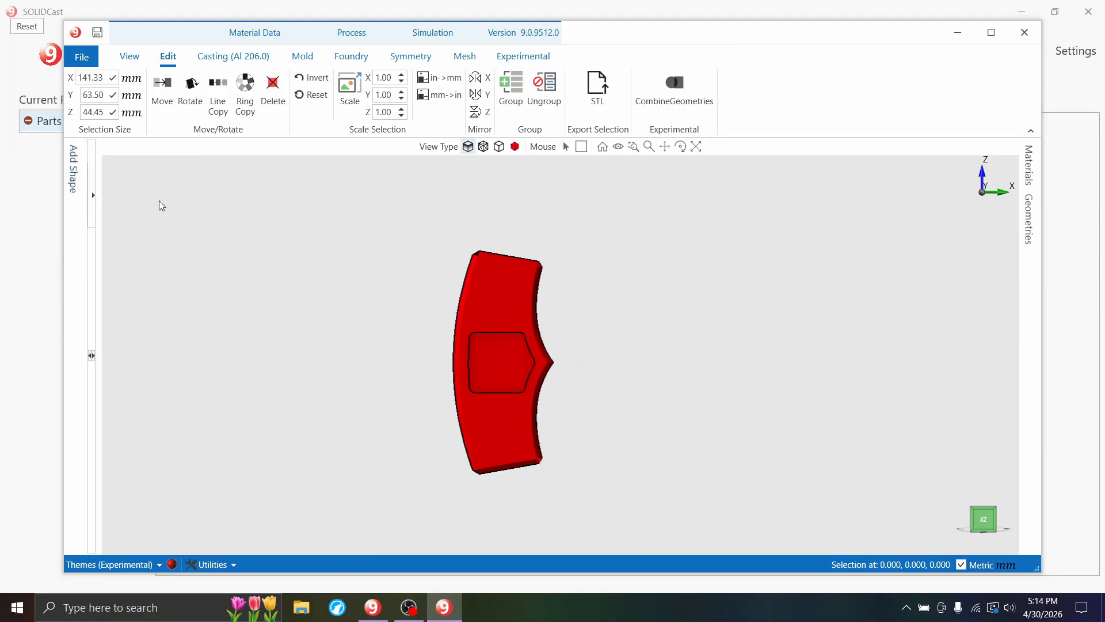
{"action": "left_click", "coordinate": [79, 168]}
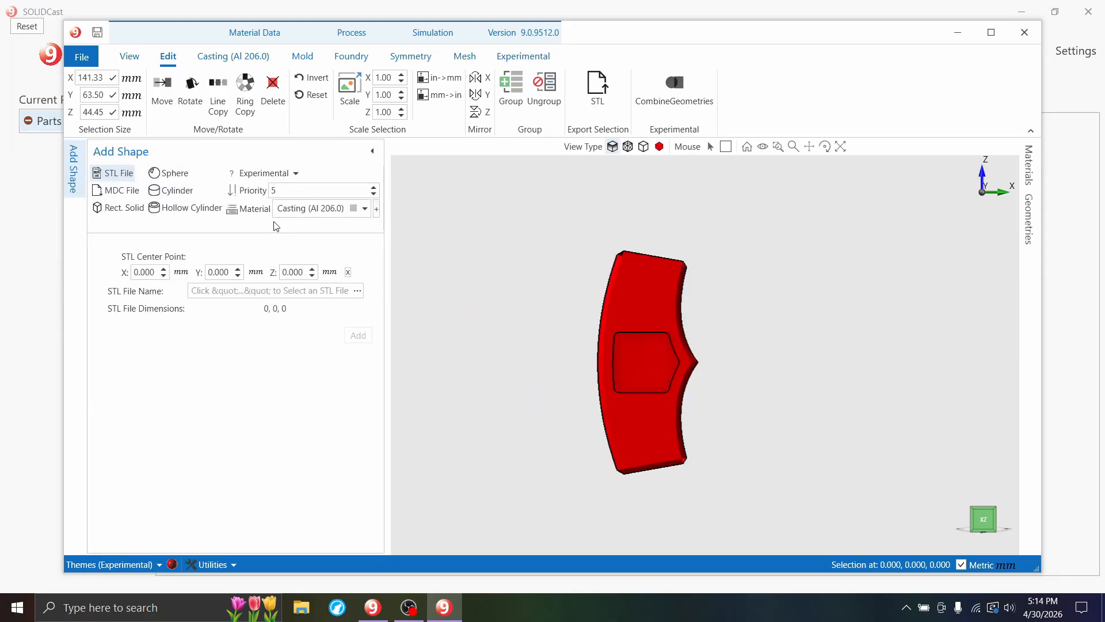
{"action": "left_click", "coordinate": [301, 186]}
{"action": "left_click", "coordinate": [333, 213]}
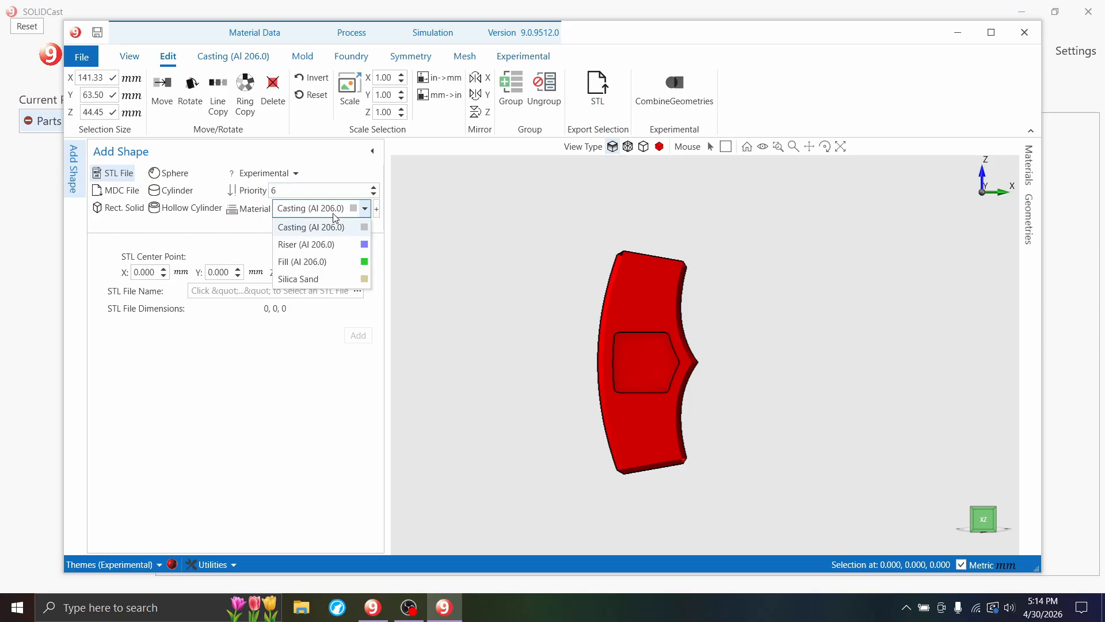
{"action": "left_click", "coordinate": [330, 246]}
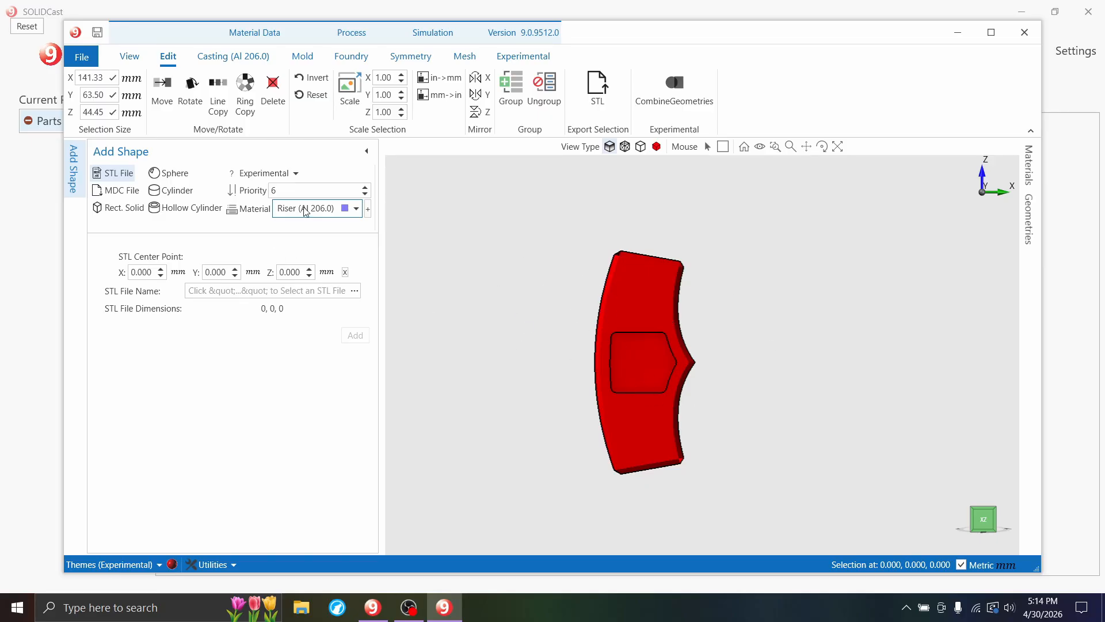
Add the STL file "SolidCast EX Thor's Hammer Gating-1.STL" as a Riser (Al 206.0) shape with priority 6, centred at 0, 0, 0
{"action": "right_click_drag", "start_coordinate": [536, 319], "coordinate": [596, 339]}
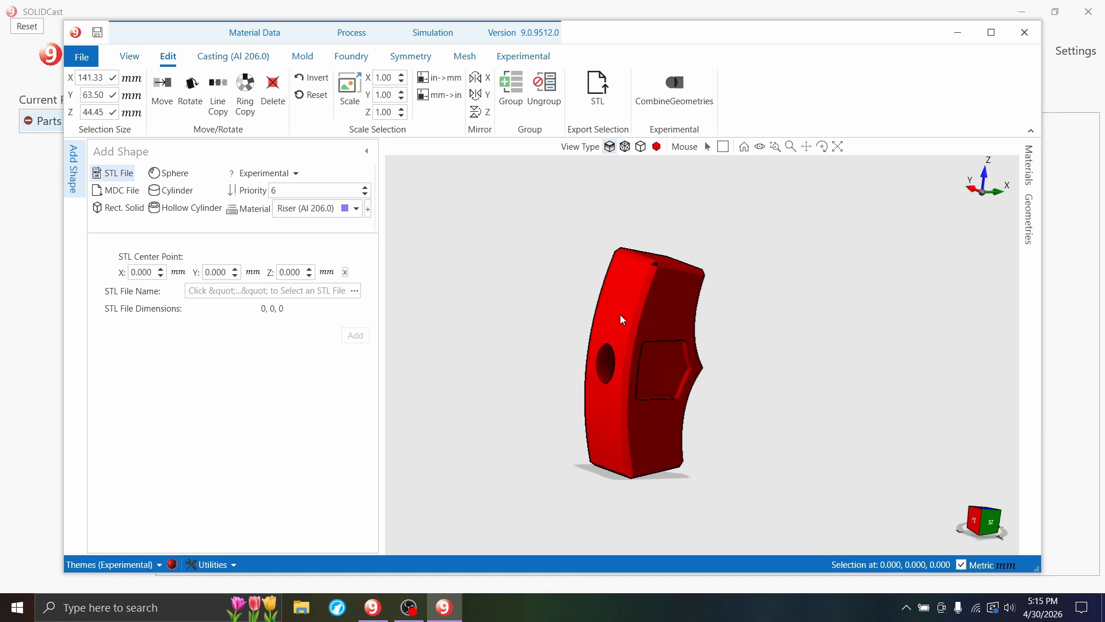
{"action": "left_click", "coordinate": [995, 522]}
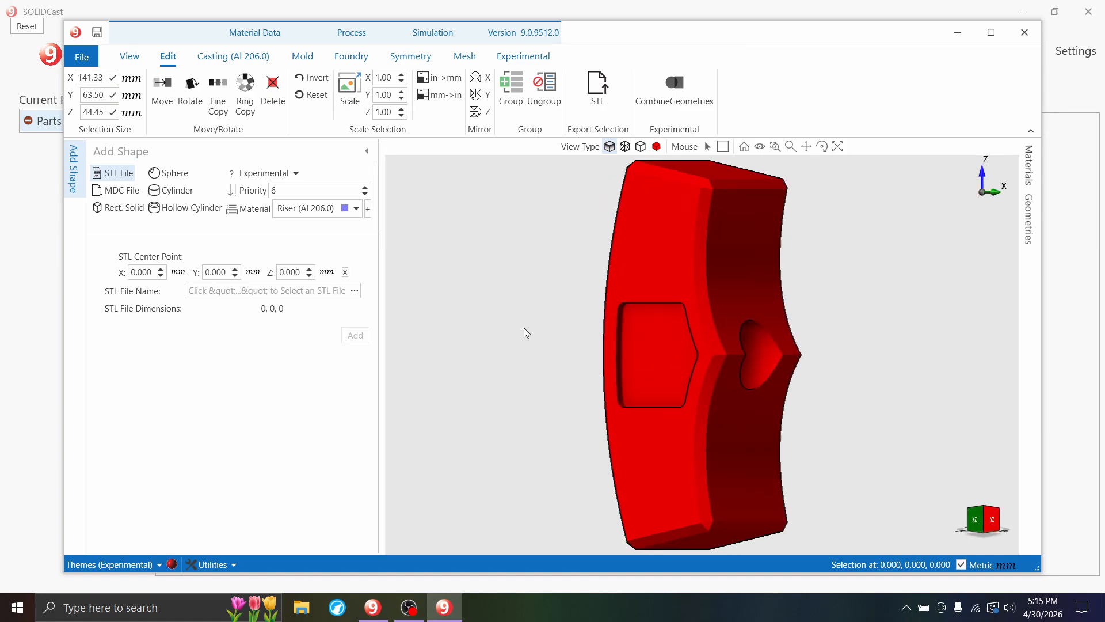
{"action": "scroll", "coordinate": [523, 332], "scroll_direction": "down", "scroll_amount": 2}
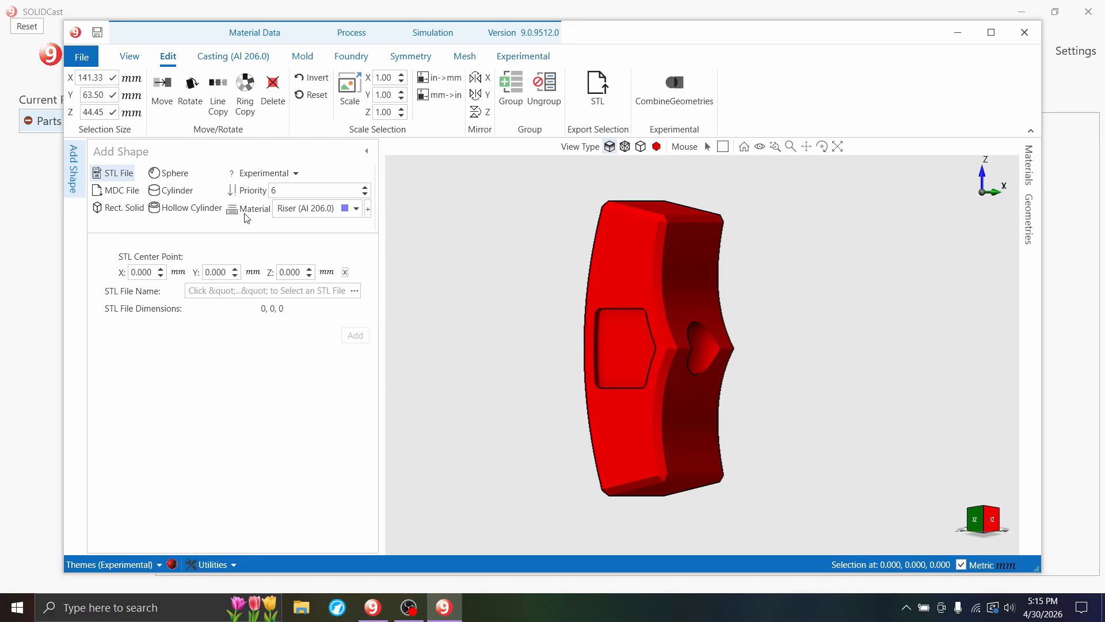
{"action": "left_click", "coordinate": [282, 189]}
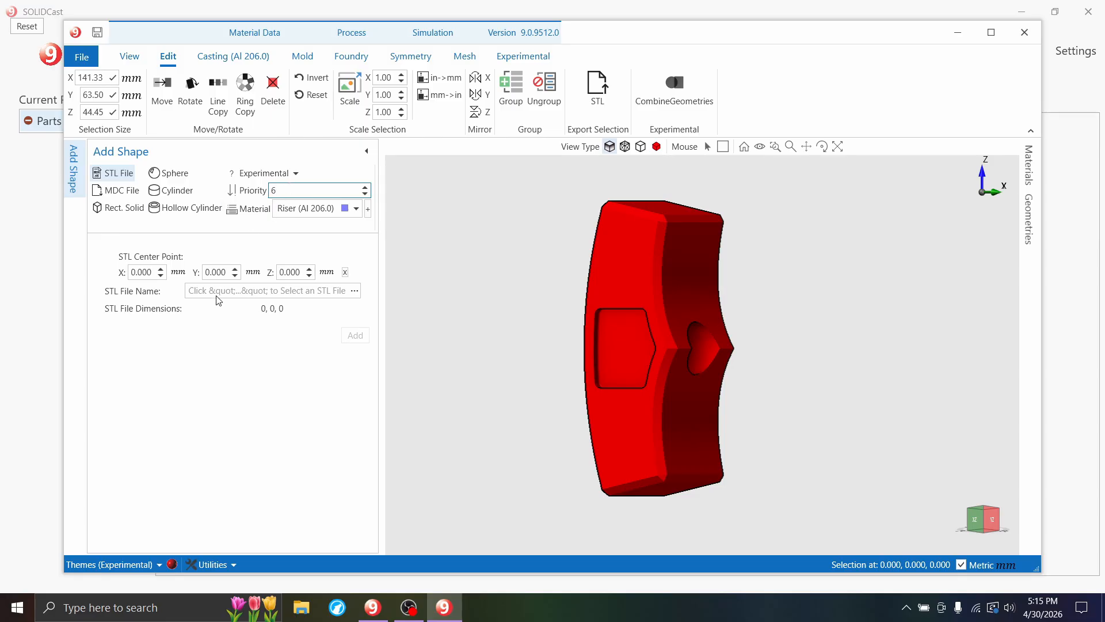
{"action": "left_click", "coordinate": [354, 290]}
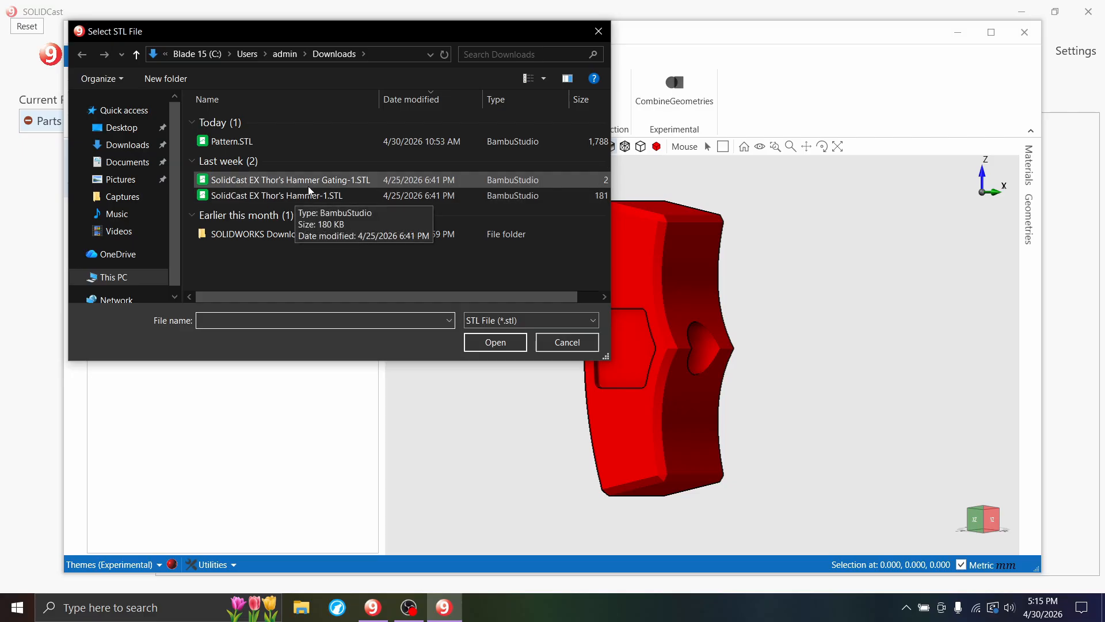
{"action": "double_click", "coordinate": [288, 180]}
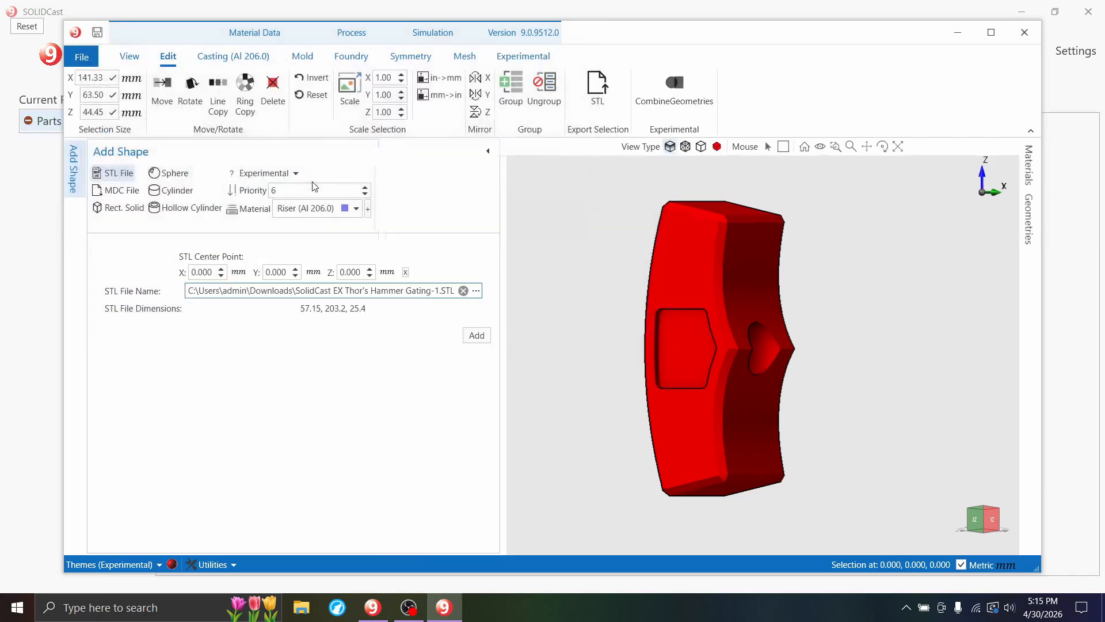
{"action": "left_click", "coordinate": [476, 335]}
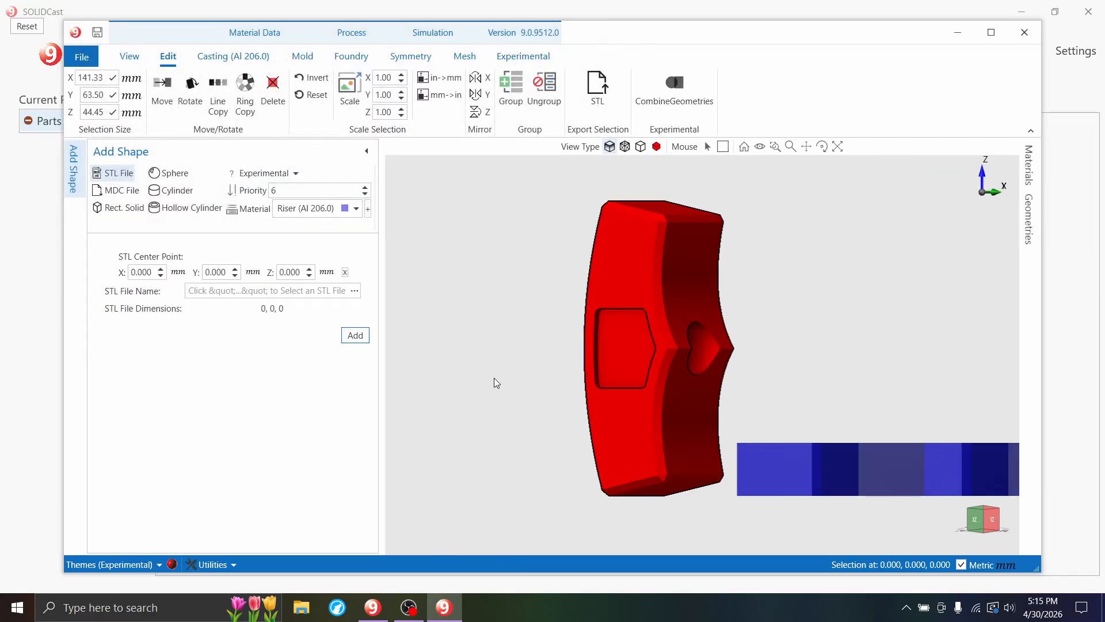
Select the gating shape and rotate it 90° about X so its long bar stands upright beside the hammer head
{"action": "mouse_move", "coordinate": [499, 359]}
{"action": "right_mouse_down"}
{"action": "mouse_move", "coordinate": [505, 381]}
{"action": "mouse_move", "coordinate": [846, 449]}
{"action": "mouse_move", "coordinate": [842, 397]}
{"action": "right_mouse_up"}
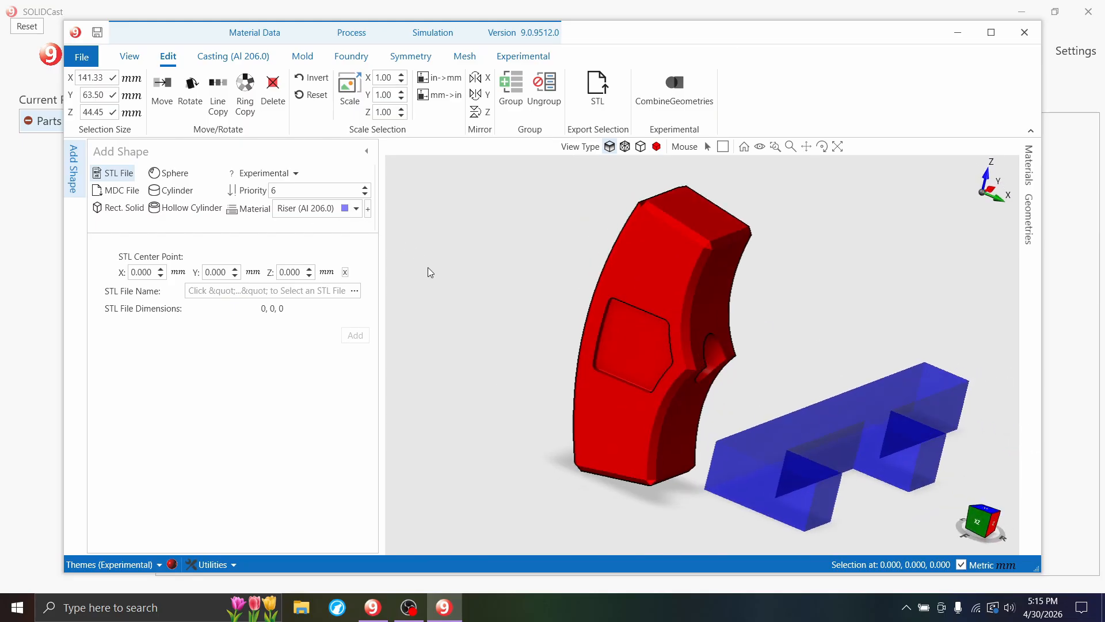
{"action": "mouse_move", "coordinate": [411, 317]}
{"action": "right_mouse_down"}
{"action": "mouse_move", "coordinate": [641, 370]}
{"action": "mouse_move", "coordinate": [538, 375]}
{"action": "mouse_move", "coordinate": [855, 316]}
{"action": "mouse_move", "coordinate": [842, 282]}
{"action": "mouse_move", "coordinate": [887, 242]}
{"action": "mouse_move", "coordinate": [604, 360]}
{"action": "mouse_move", "coordinate": [522, 334]}
{"action": "right_mouse_up"}
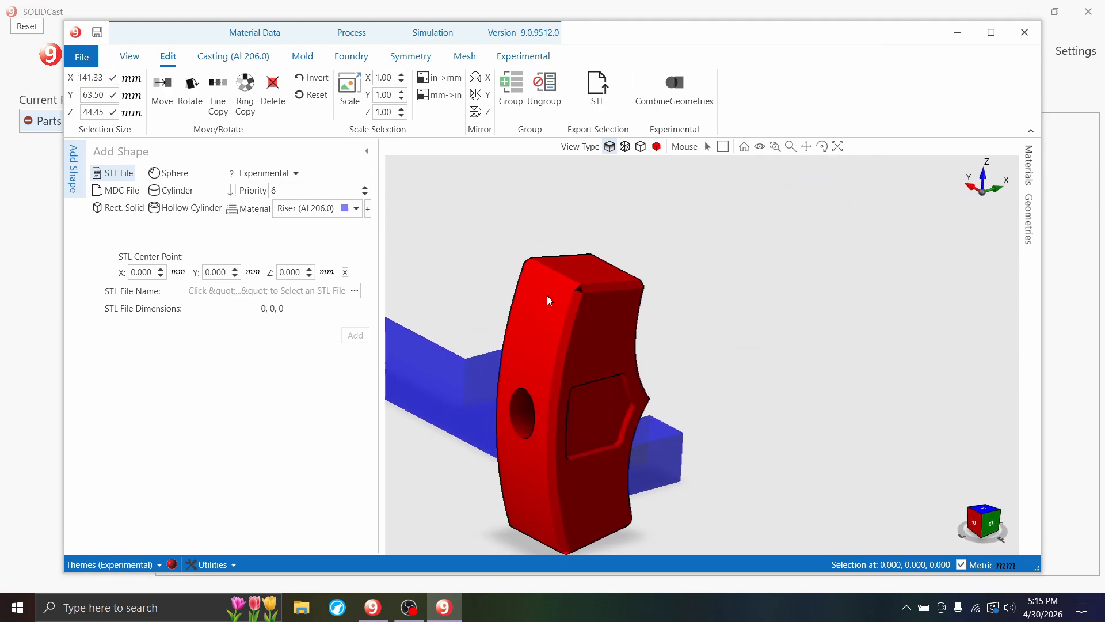
{"action": "right_click_drag", "start_coordinate": [766, 374], "coordinate": [737, 381]}
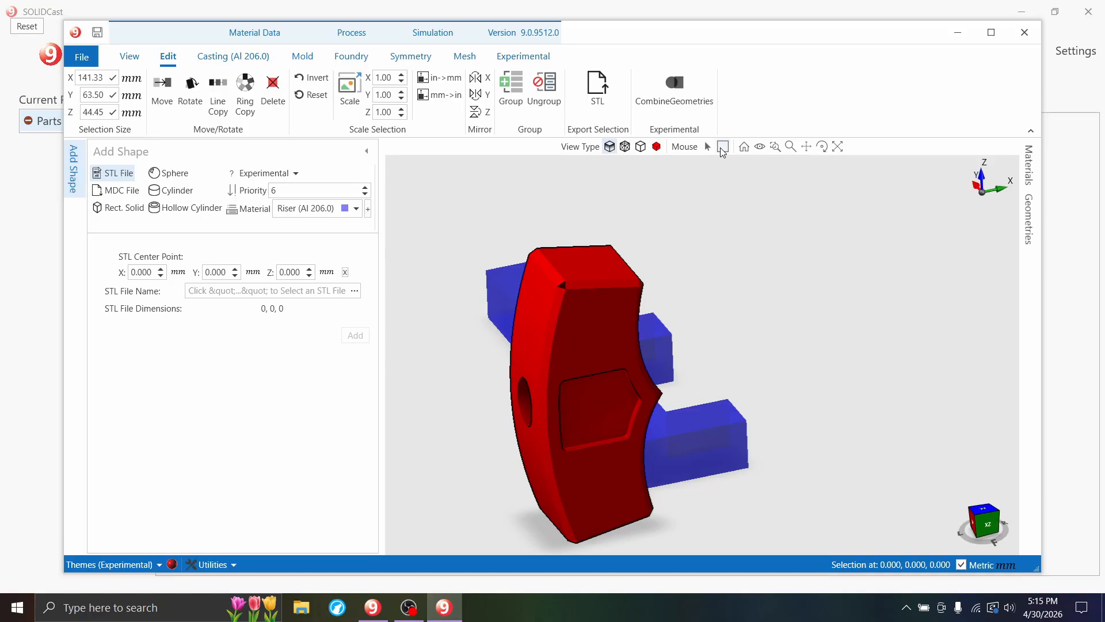
{"action": "left_click", "coordinate": [709, 430]}
{"action": "right_click_drag", "start_coordinate": [801, 402], "coordinate": [782, 405]}
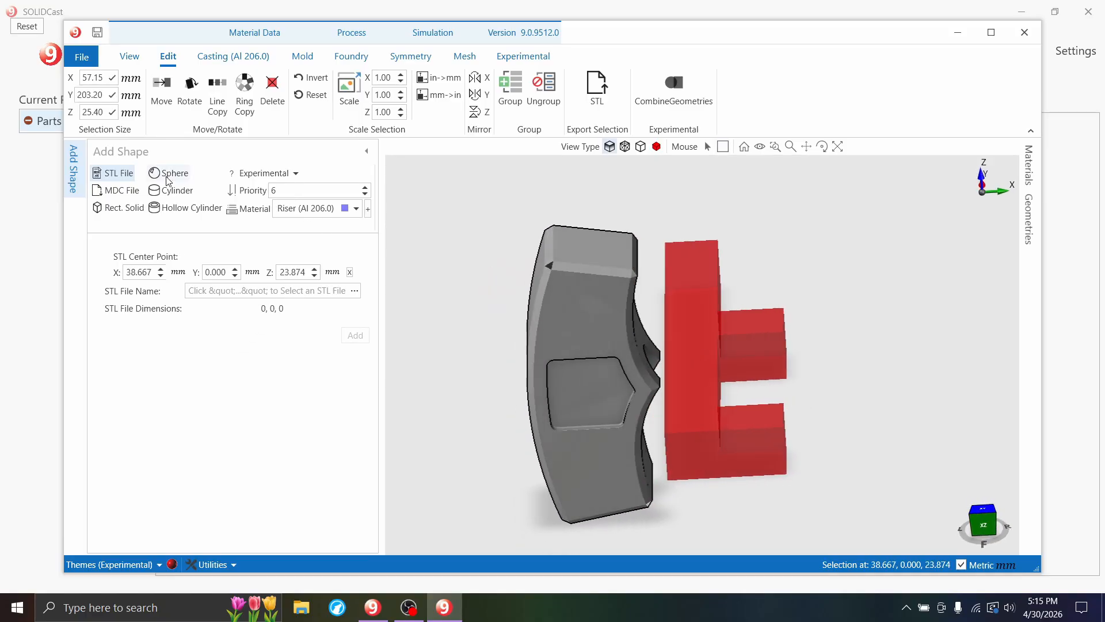
{"action": "left_click", "coordinate": [191, 92]}
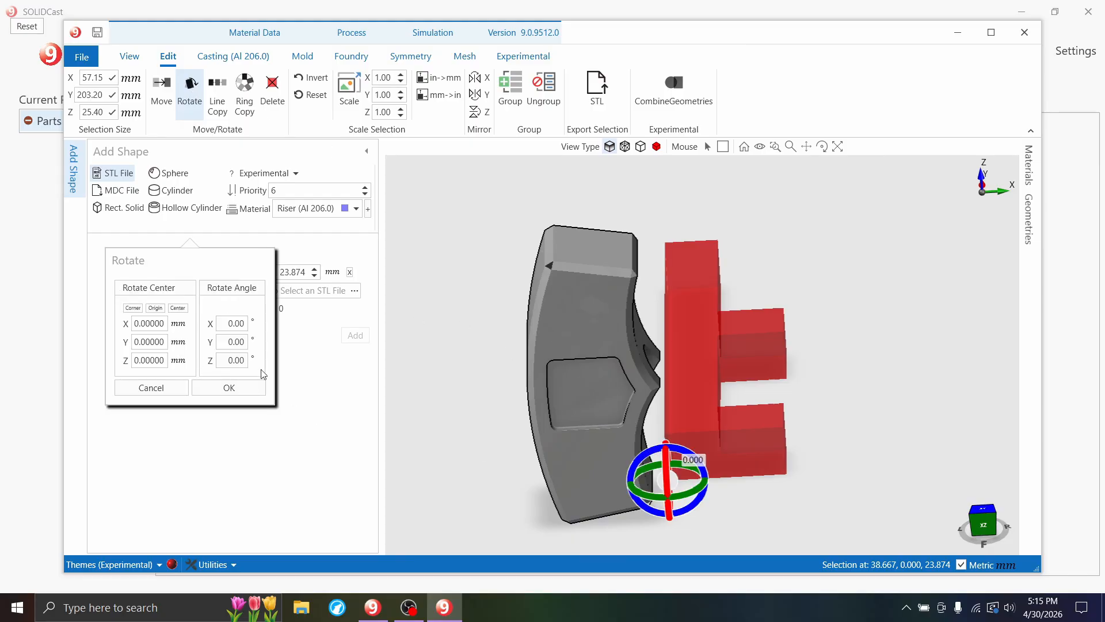
{"action": "mouse_move", "coordinate": [667, 470]}
{"action": "left_mouse_down"}
{"action": "mouse_move", "coordinate": [662, 499]}
{"action": "mouse_move", "coordinate": [663, 481]}
{"action": "left_mouse_up"}
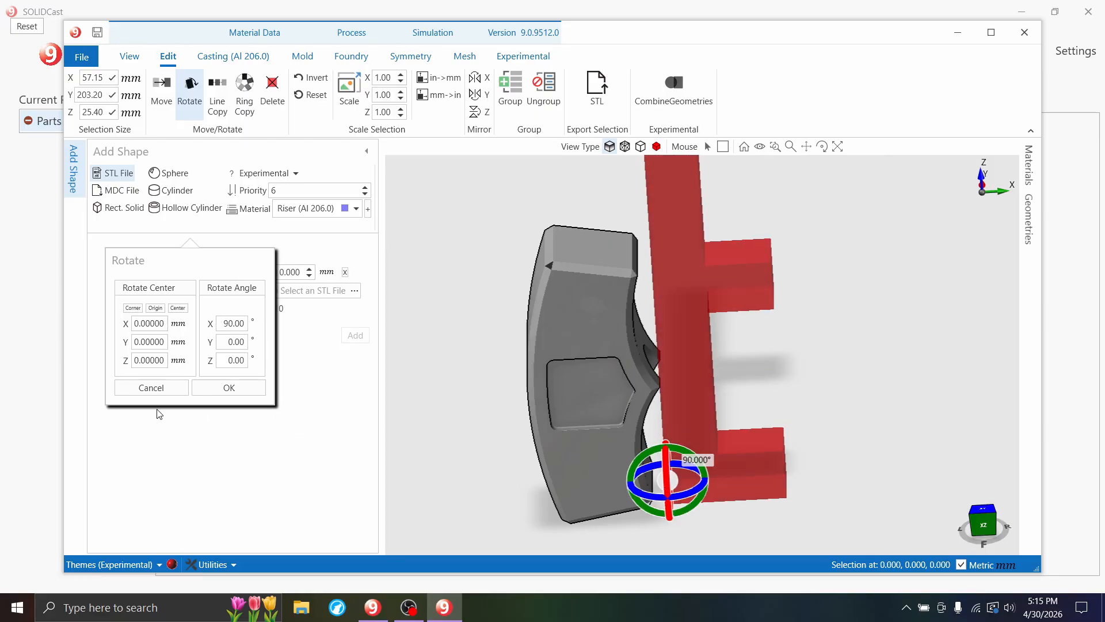
{"action": "left_click", "coordinate": [225, 387]}
Start moving the gating and shift it about -118.8 mm in X to the hammer head's curved side with the round hole
{"action": "middle_click_drag", "start_coordinate": [518, 373], "coordinate": [840, 420]}
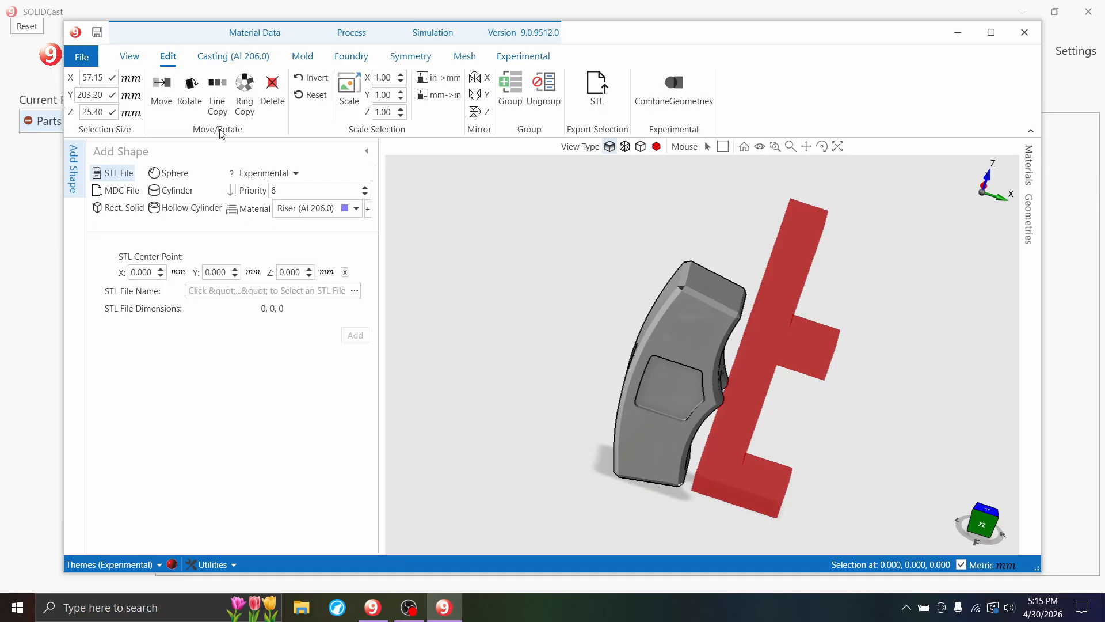
{"action": "left_click", "coordinate": [162, 92]}
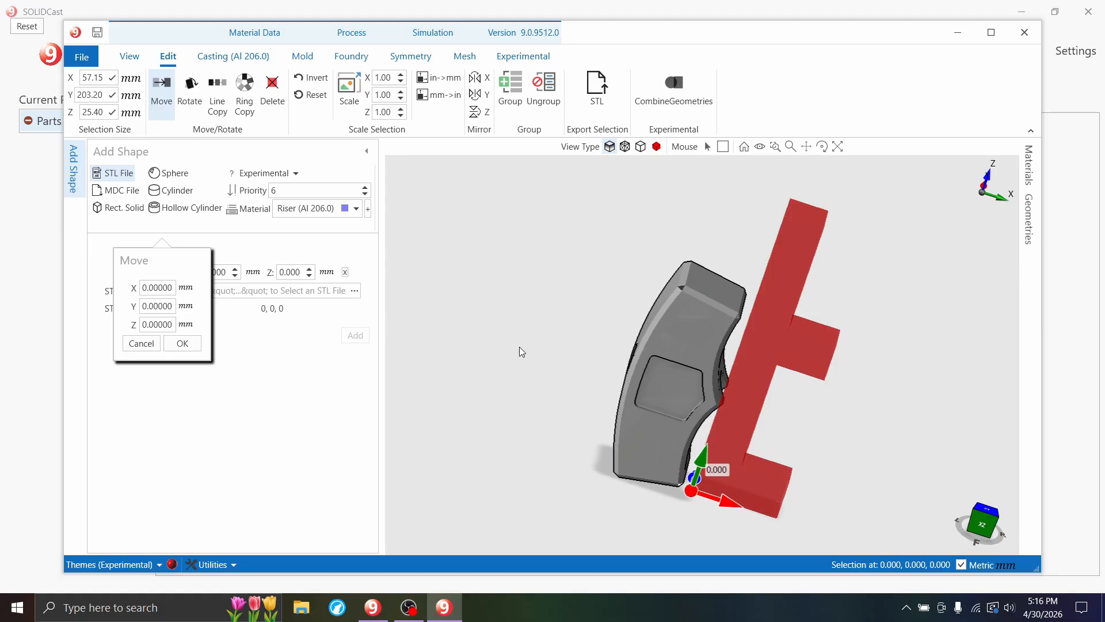
{"action": "middle_click_drag", "start_coordinate": [869, 470], "coordinate": [853, 412]}
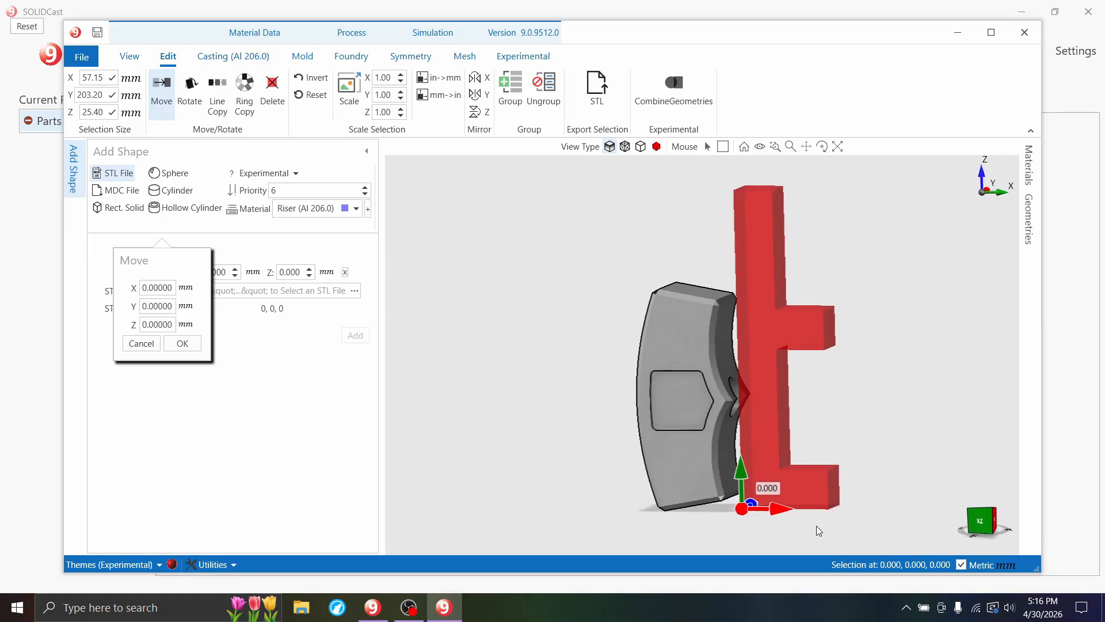
{"action": "middle_click_drag", "start_coordinate": [819, 530], "coordinate": [814, 498]}
{"action": "left_click_drag", "start_coordinate": [730, 511], "coordinate": [568, 460]}
{"action": "middle_click_drag", "start_coordinate": [795, 443], "coordinate": [851, 444]}
{"action": "mouse_move", "coordinate": [829, 374]}
{"action": "middle_mouse_down"}
{"action": "mouse_move", "coordinate": [660, 353]}
{"action": "mouse_move", "coordinate": [629, 375]}
{"action": "mouse_move", "coordinate": [594, 358]}
{"action": "mouse_move", "coordinate": [678, 348]}
{"action": "mouse_move", "coordinate": [582, 346]}
{"action": "mouse_move", "coordinate": [895, 304]}
{"action": "mouse_move", "coordinate": [873, 342]}
{"action": "mouse_move", "coordinate": [903, 378]}
{"action": "mouse_move", "coordinate": [748, 391]}
{"action": "mouse_move", "coordinate": [760, 396]}
{"action": "mouse_move", "coordinate": [426, 401]}
{"action": "mouse_move", "coordinate": [381, 384]}
{"action": "middle_mouse_up"}
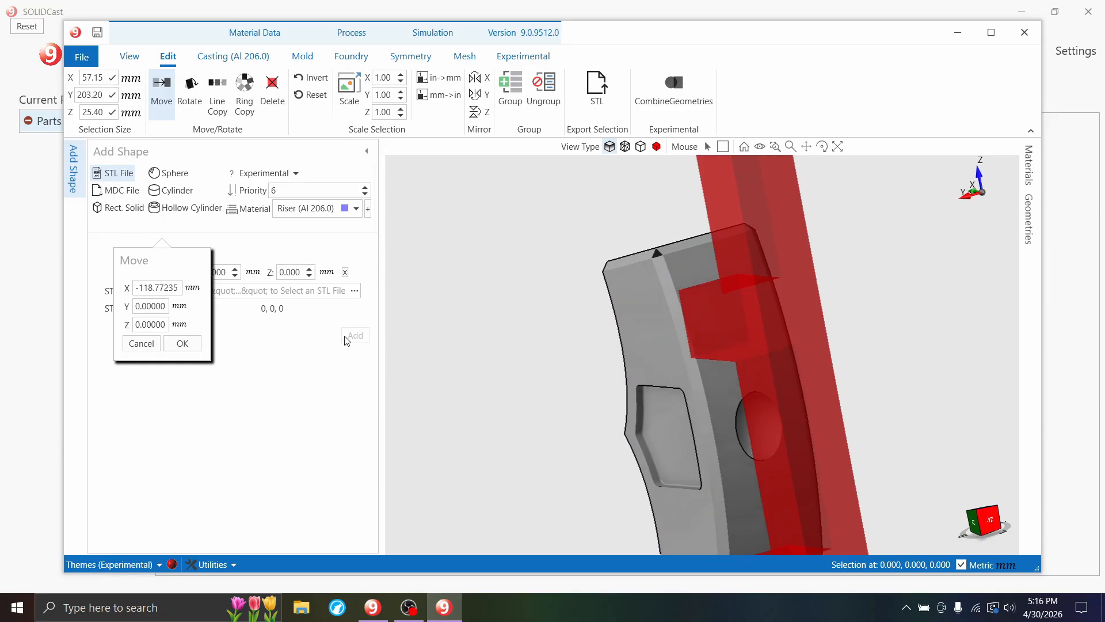
{"action": "scroll", "coordinate": [737, 380], "scroll_direction": "down", "scroll_amount": 3}
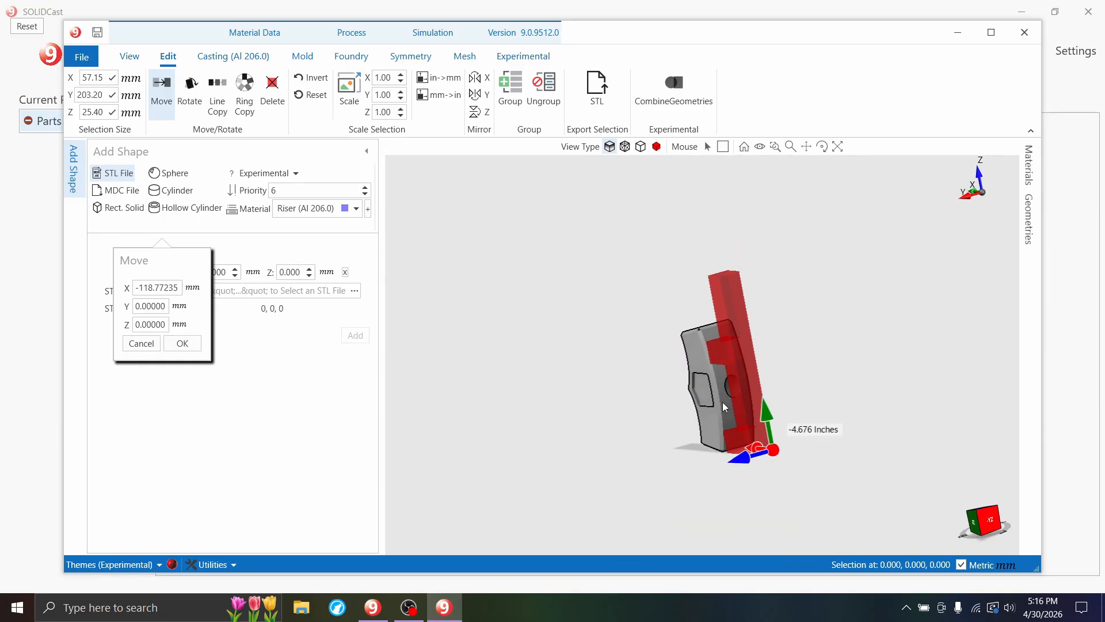
Adjust the gating's move offset to about -114.2 mm in X, -8.2 mm in Y and 5.6 mm in Z, centring it across the hammer's thickness
{"action": "left_click_drag", "start_coordinate": [743, 458], "coordinate": [748, 457]}
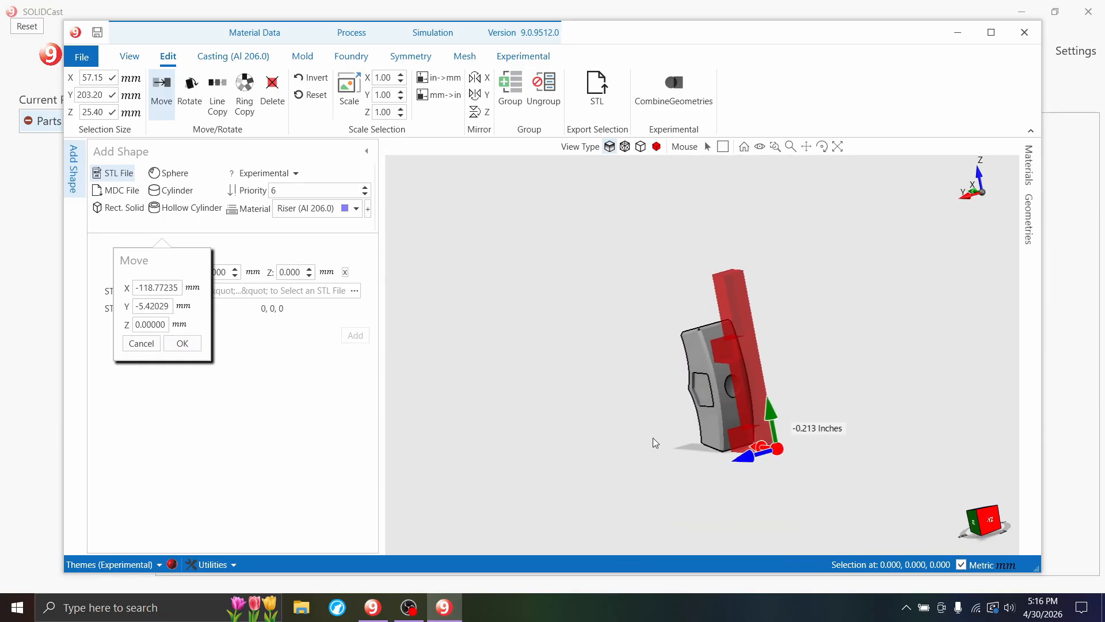
{"action": "middle_click_drag", "start_coordinate": [653, 439], "coordinate": [699, 434]}
{"action": "scroll", "coordinate": [698, 433], "scroll_direction": "up", "scroll_amount": 5}
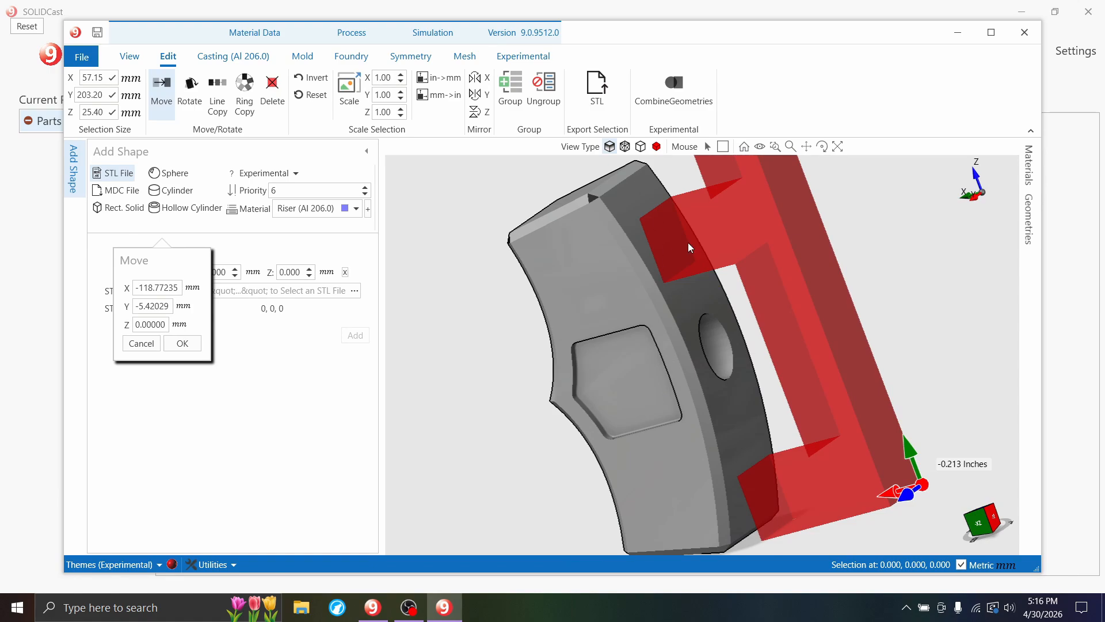
{"action": "left_click_drag", "start_coordinate": [889, 494], "coordinate": [878, 496]}
{"action": "middle_click_drag", "start_coordinate": [618, 496], "coordinate": [544, 524]}
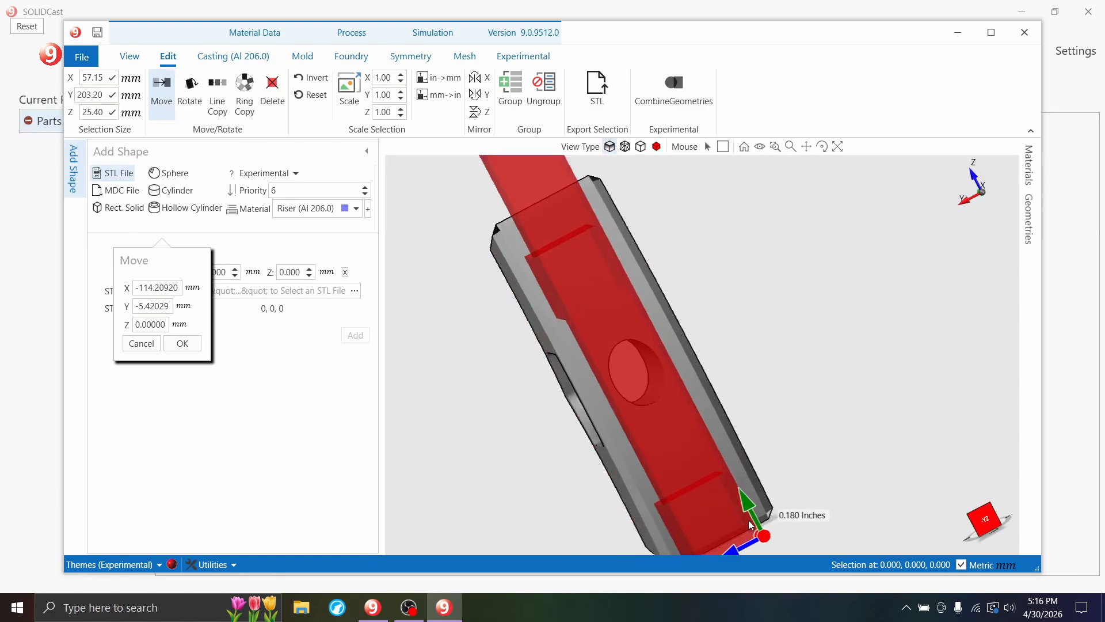
{"action": "left_click_drag", "start_coordinate": [732, 546], "coordinate": [747, 494]}
{"action": "middle_click_drag", "start_coordinate": [556, 507], "coordinate": [668, 419]}
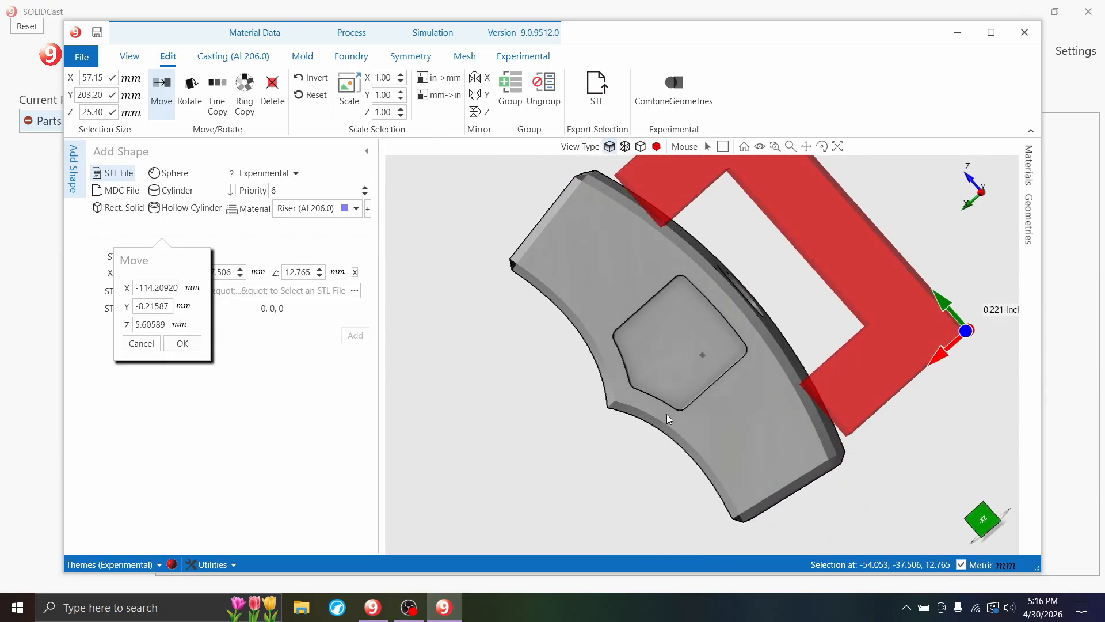
Sink both gates into the hammer head with a move offset of about -101.9 mm in X and 7.4 mm in Z, and apply the move
{"action": "left_click_drag", "start_coordinate": [934, 366], "coordinate": [907, 383]}
{"action": "middle_click_drag", "start_coordinate": [907, 383], "coordinate": [883, 424]}
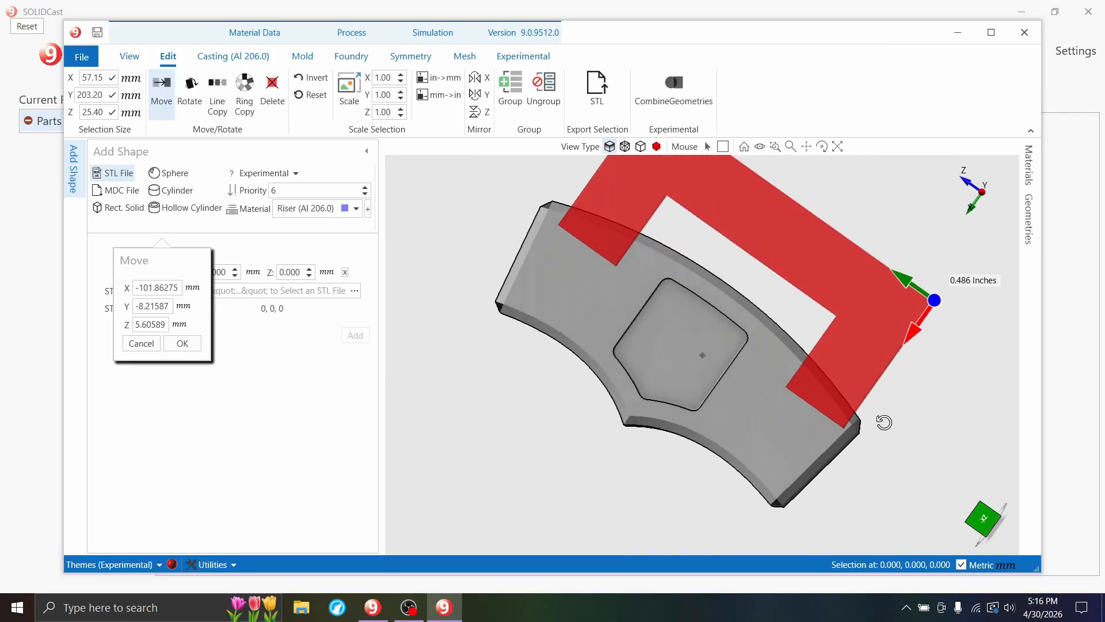
{"action": "left_click_drag", "start_coordinate": [933, 299], "coordinate": [918, 230]}
{"action": "middle_click_drag", "start_coordinate": [919, 231], "coordinate": [648, 393]}
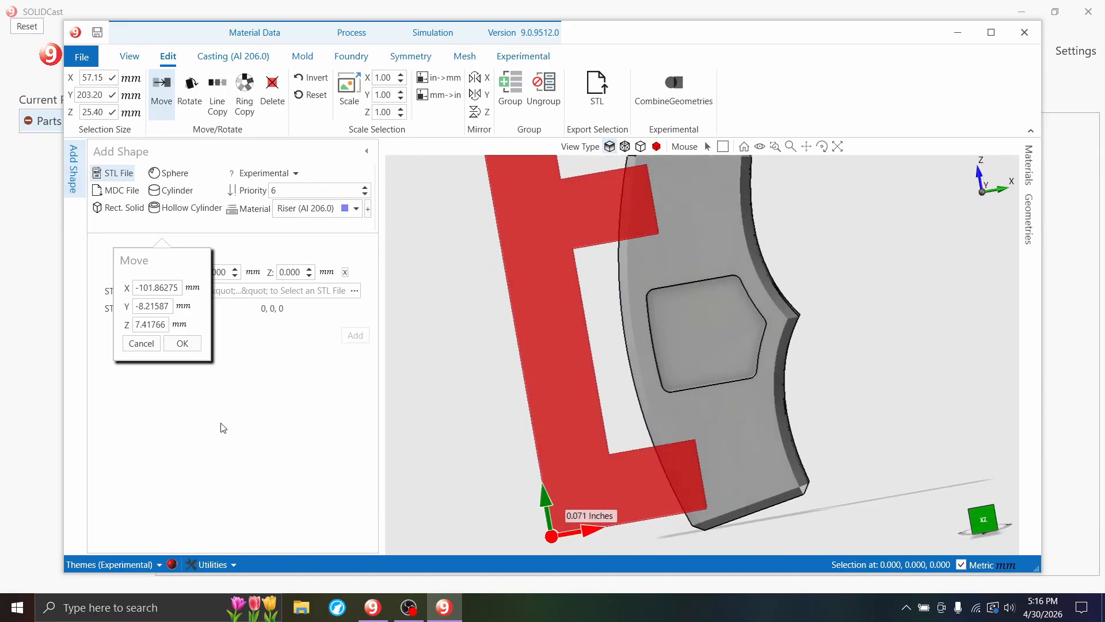
{"action": "left_click", "coordinate": [182, 344]}
{"action": "left_click", "coordinate": [982, 519]}
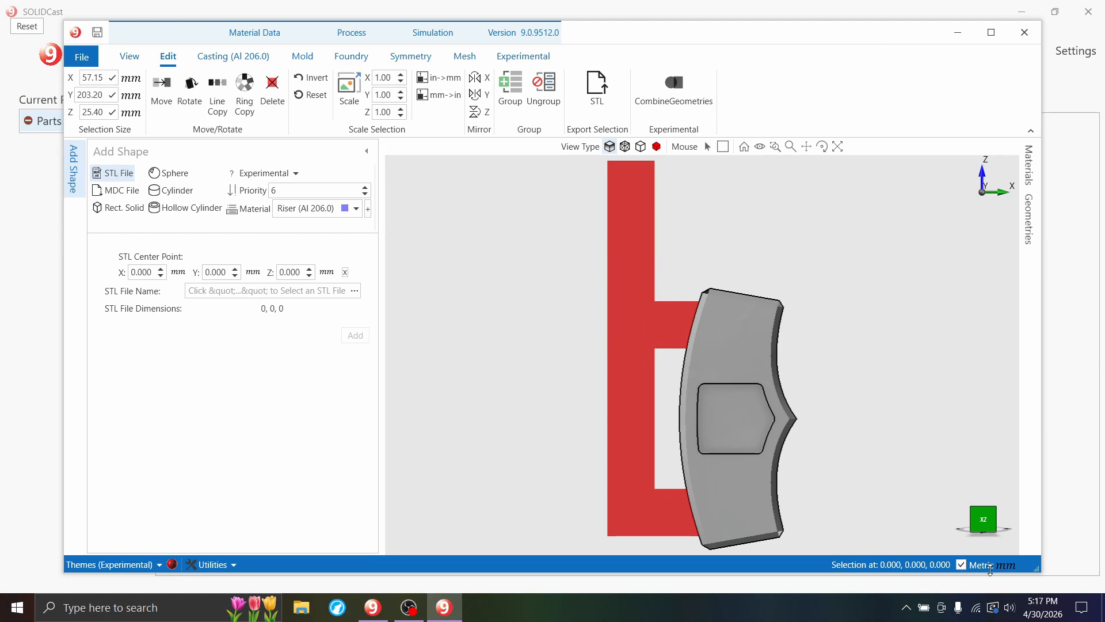
Switch the model units from metric to inches and pick the point -3.743, -1.323, 7.089 at the top of the gating's upright bar
{"action": "left_click", "coordinate": [962, 565]}
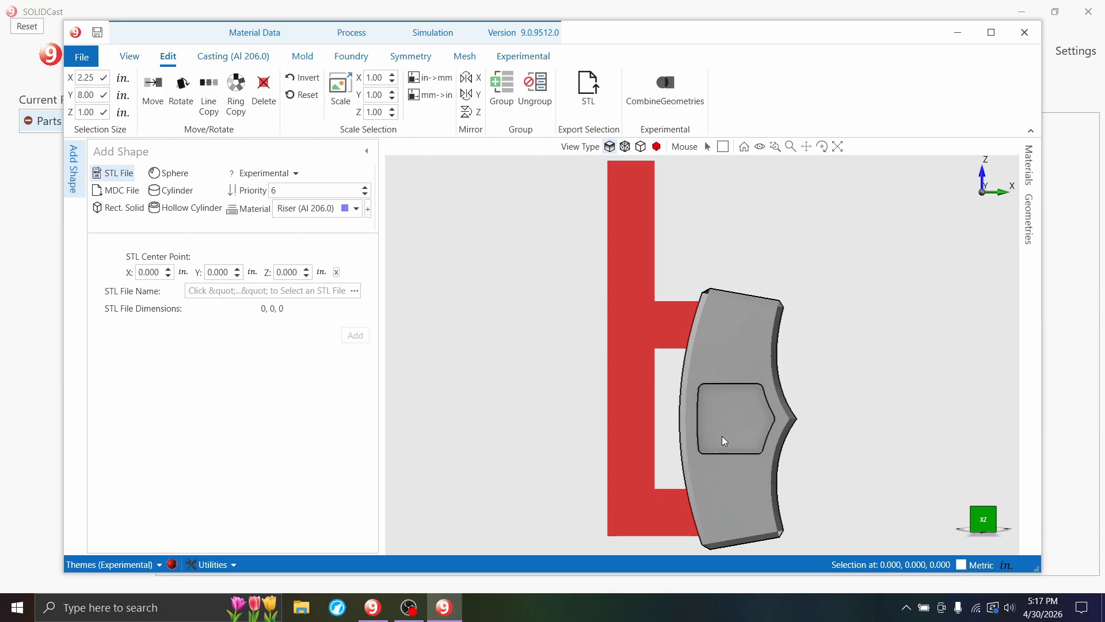
{"action": "left_click", "coordinate": [366, 150]}
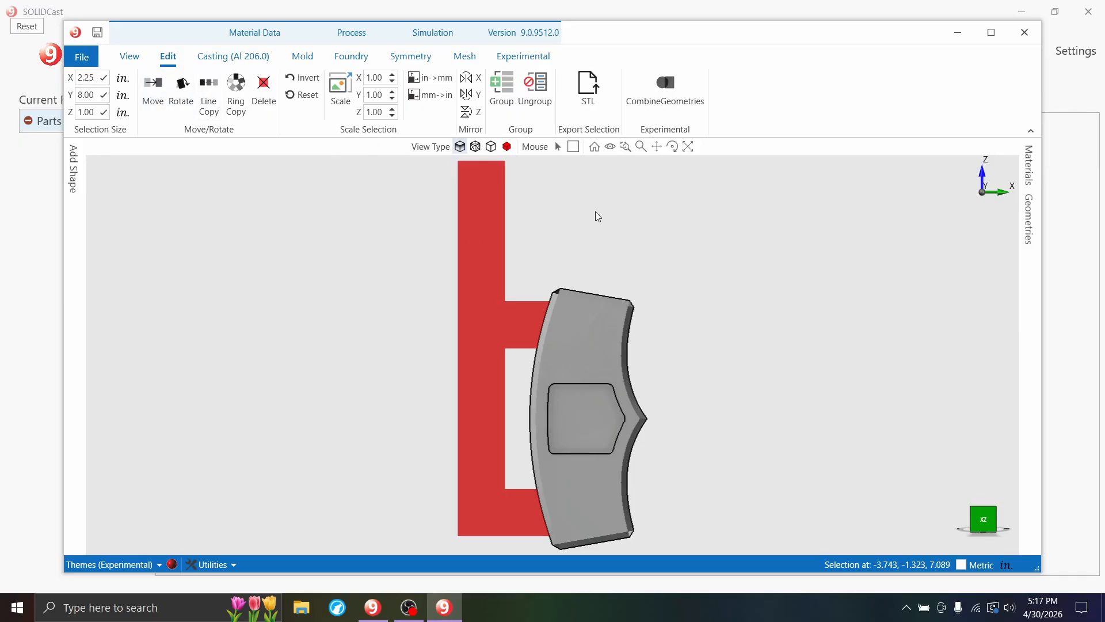
{"action": "left_click", "coordinate": [73, 173]}
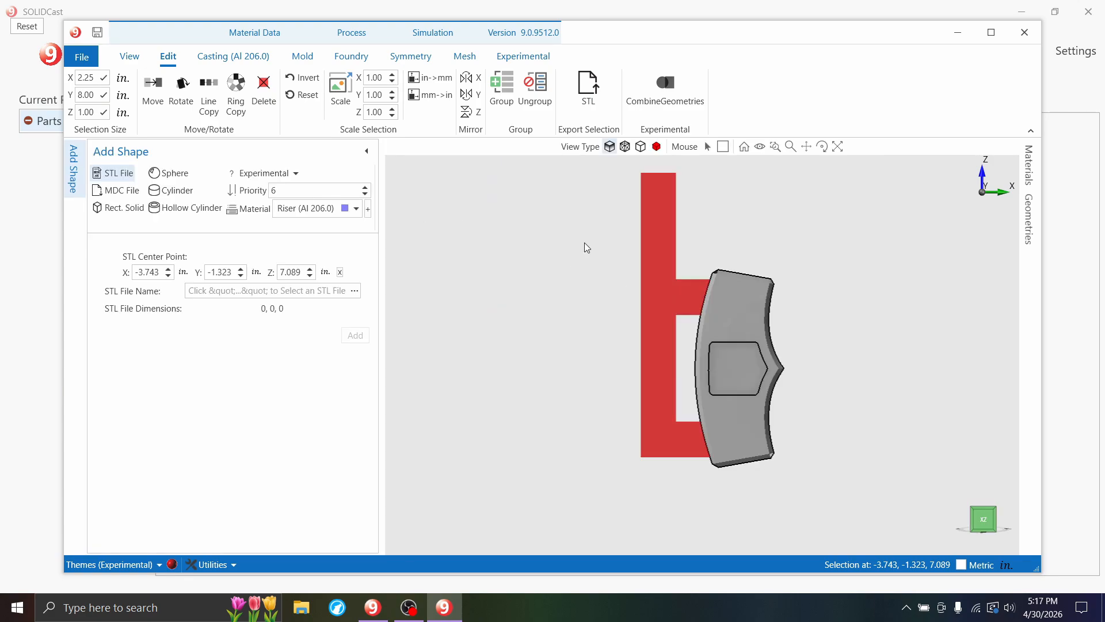
Set up a new Cylinder shape at the picked point with priority 5 and material Fill (Al 206.0)
{"action": "left_click", "coordinate": [170, 190]}
{"action": "left_click_drag", "start_coordinate": [305, 193], "coordinate": [218, 194]}
{"action": "type", "text": "5"}
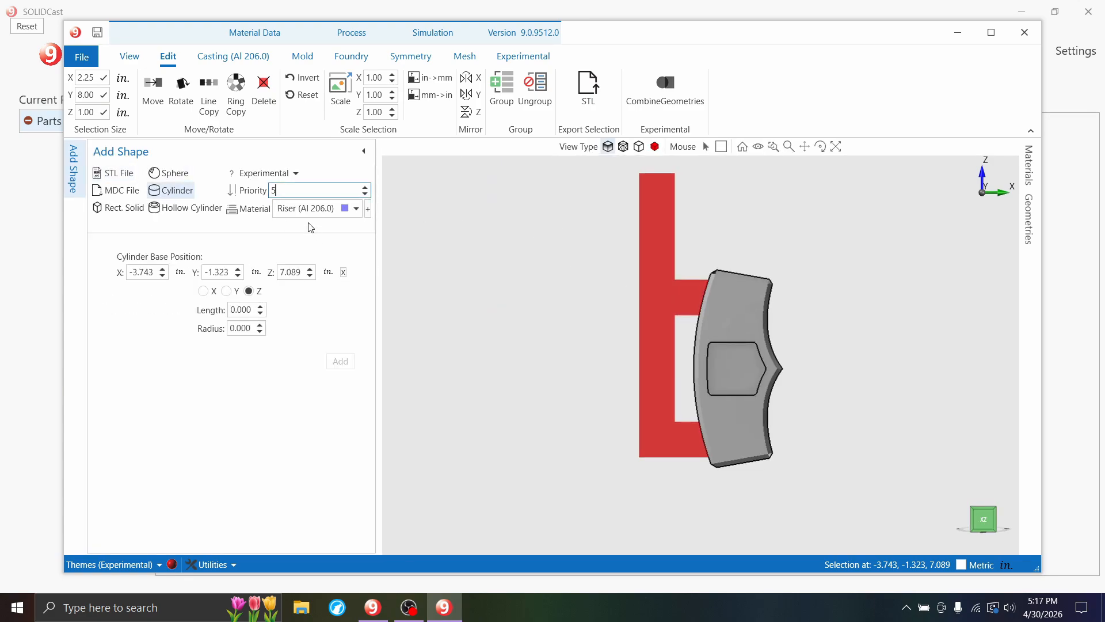
{"action": "left_click", "coordinate": [290, 207]}
{"action": "left_click", "coordinate": [288, 262]}
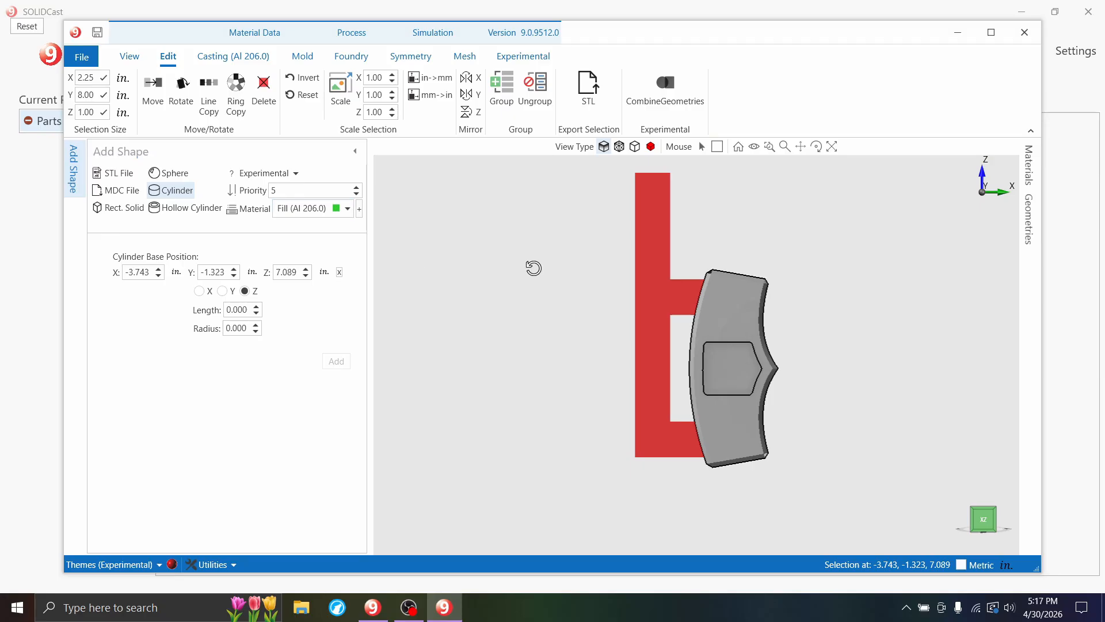
{"action": "left_click_drag", "start_coordinate": [533, 266], "coordinate": [571, 309]}
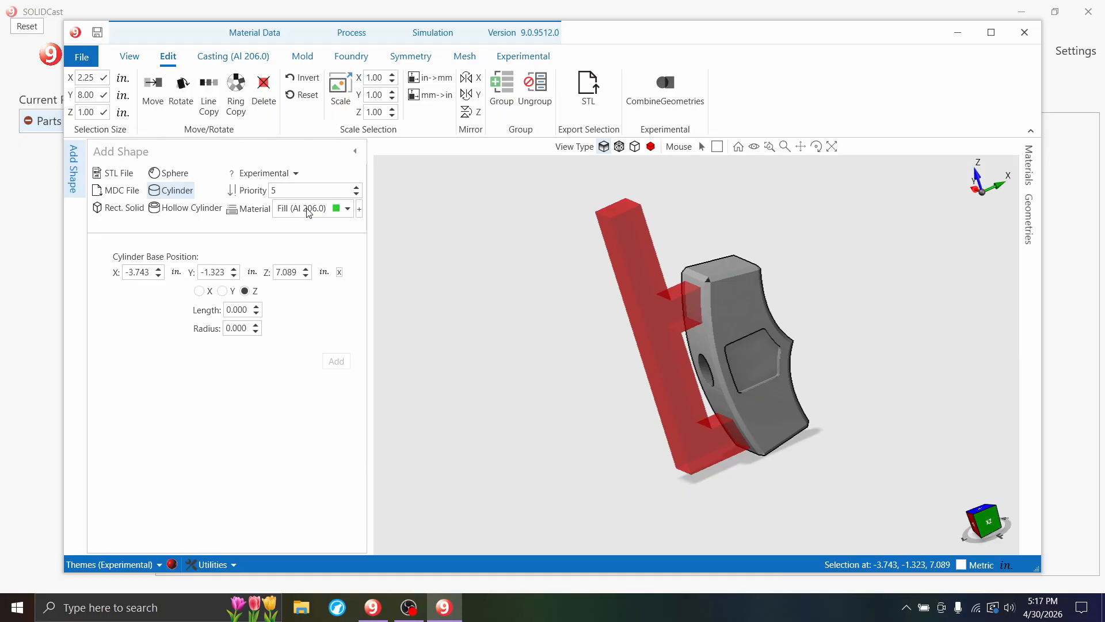
Set the fill cylinder's length and radius to 0.500 in
{"action": "left_click", "coordinate": [235, 310]}
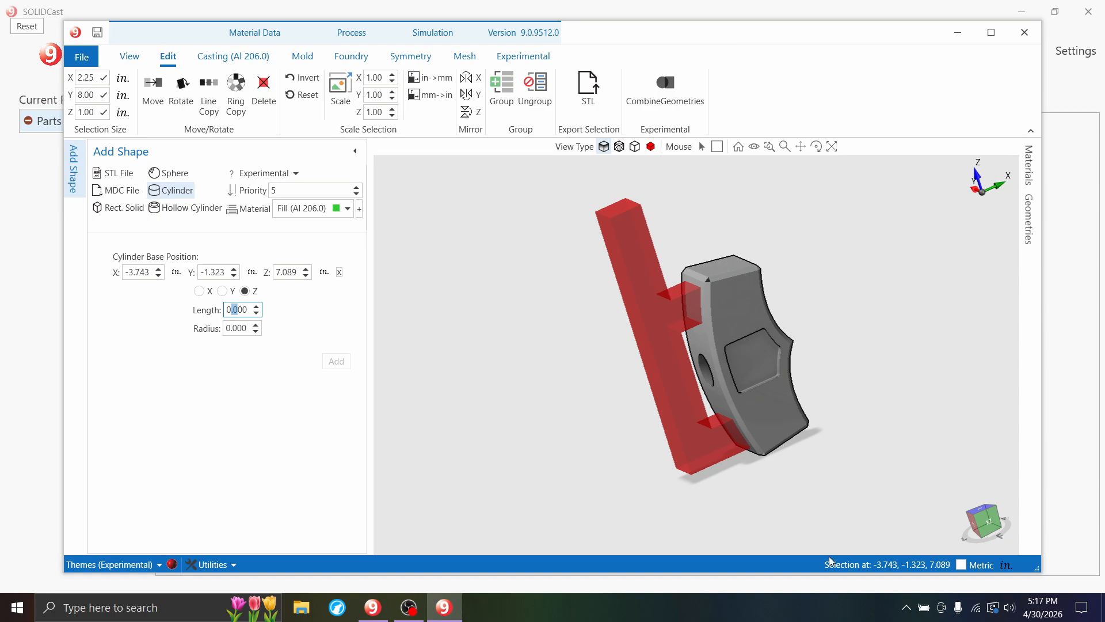
{"action": "left_click", "coordinate": [238, 309]}
{"action": "type", "text": "5"}
{"action": "left_click", "coordinate": [233, 328]}
{"action": "type", "text": "5"}
Pick the base point -3.491, -0.803, 8.292 on the upright bar's top face and add the Z-axis fill cylinder there
{"action": "left_click_drag", "start_coordinate": [617, 240], "coordinate": [636, 272]}
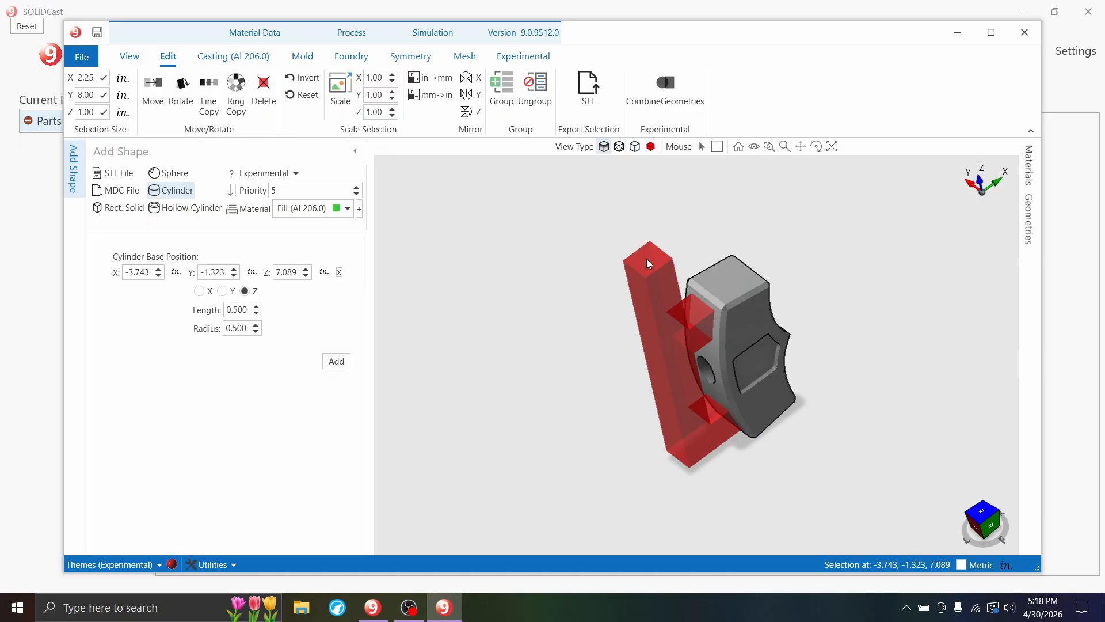
{"action": "scroll", "coordinate": [647, 259], "scroll_direction": "up", "scroll_amount": 5}
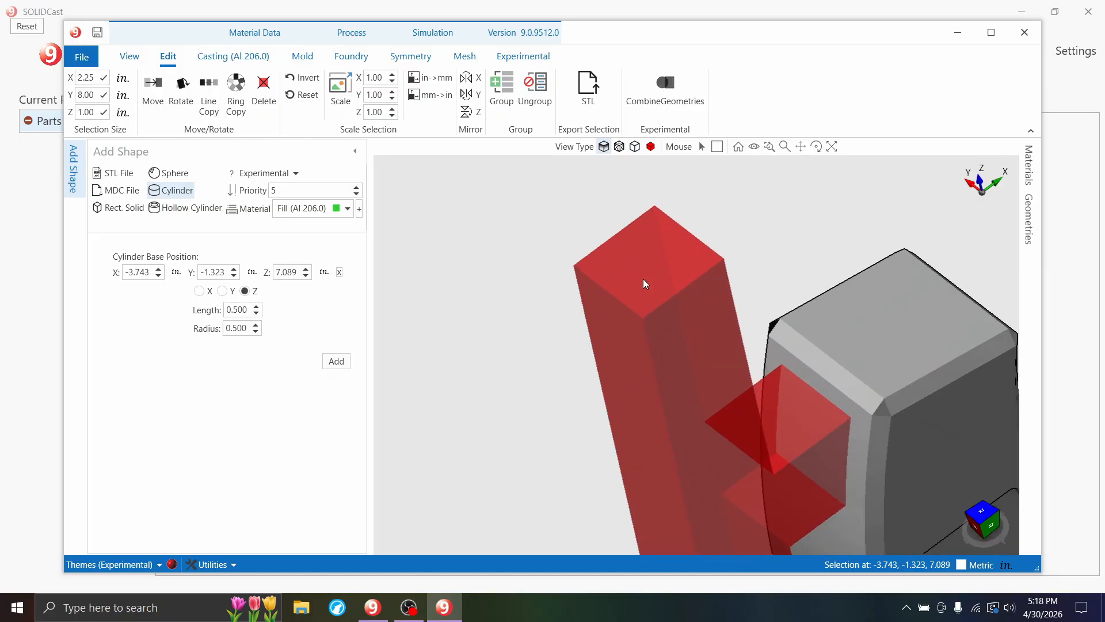
{"action": "left_click", "coordinate": [645, 260]}
{"action": "left_click", "coordinate": [649, 263]}
{"action": "left_click", "coordinate": [344, 363]}
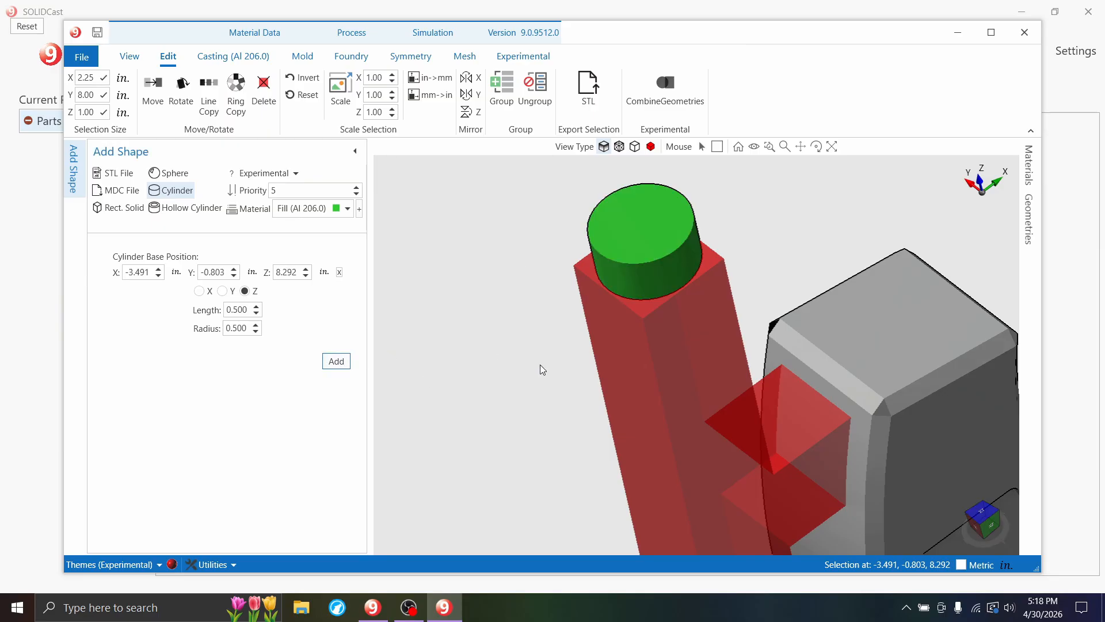
Examine the fill cylinder on the upright bar, reviewing the gating's move offset and the cylinder's shape settings
{"action": "right_click_drag", "start_coordinate": [540, 366], "coordinate": [490, 426]}
{"action": "left_click_drag", "start_coordinate": [612, 401], "coordinate": [530, 437]}
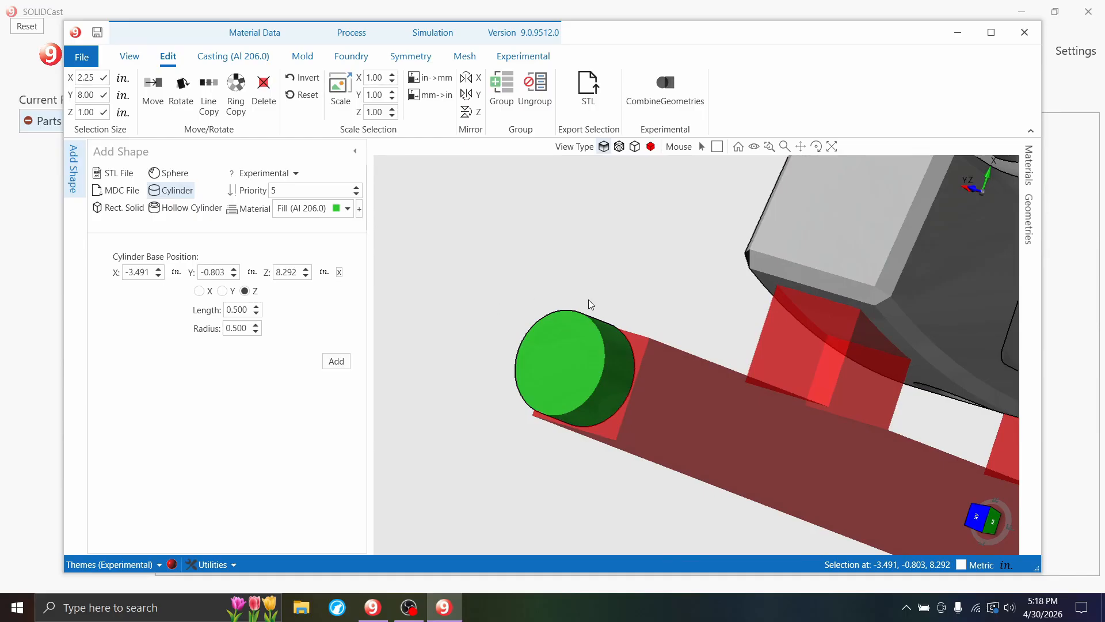
{"action": "scroll", "coordinate": [587, 301], "scroll_direction": "down", "scroll_amount": 3}
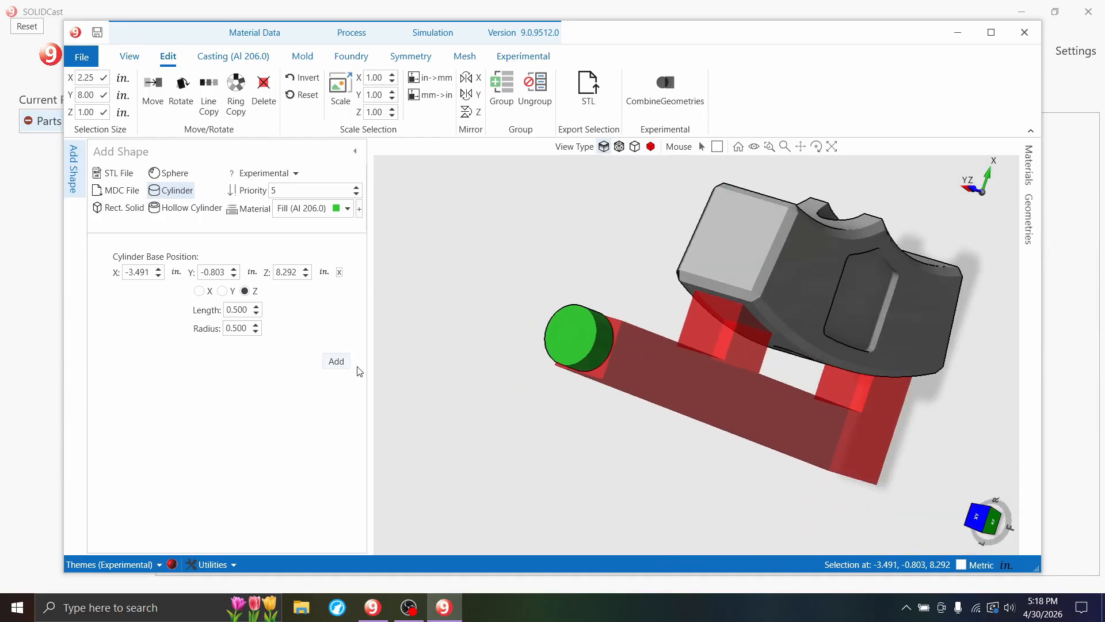
{"action": "left_click", "coordinate": [355, 150]}
{"action": "left_click", "coordinate": [153, 89]}
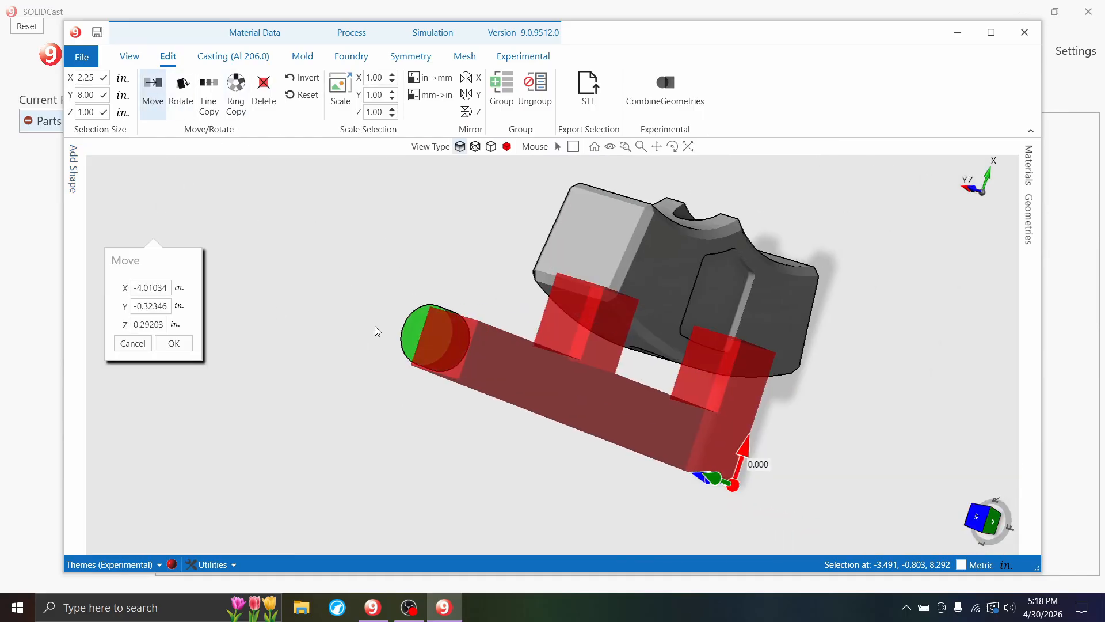
{"action": "left_click", "coordinate": [171, 343]}
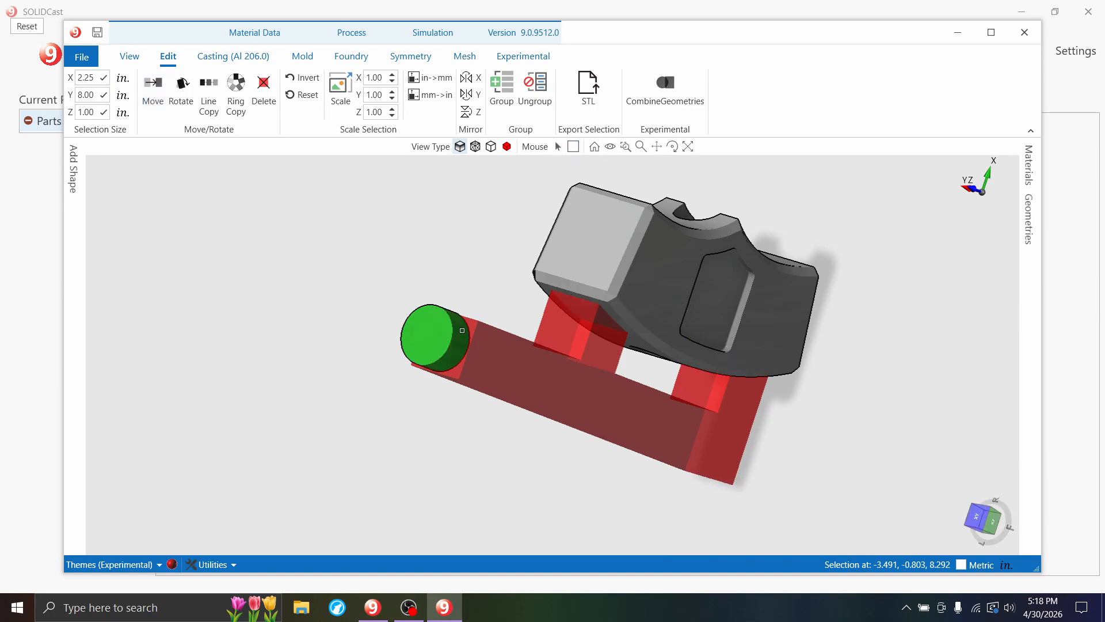
{"action": "double_click", "coordinate": [425, 349]}
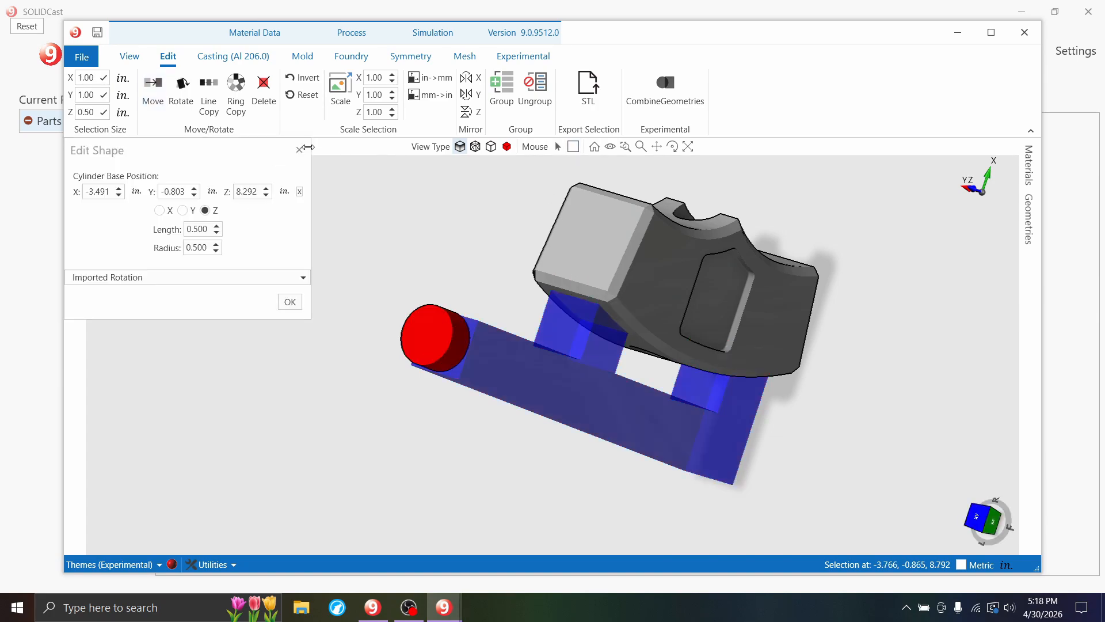
{"action": "left_click", "coordinate": [300, 149]}
{"action": "left_click_drag", "start_coordinate": [299, 409], "coordinate": [271, 343]}
{"action": "scroll", "coordinate": [254, 264], "scroll_direction": "down", "scroll_amount": 5}
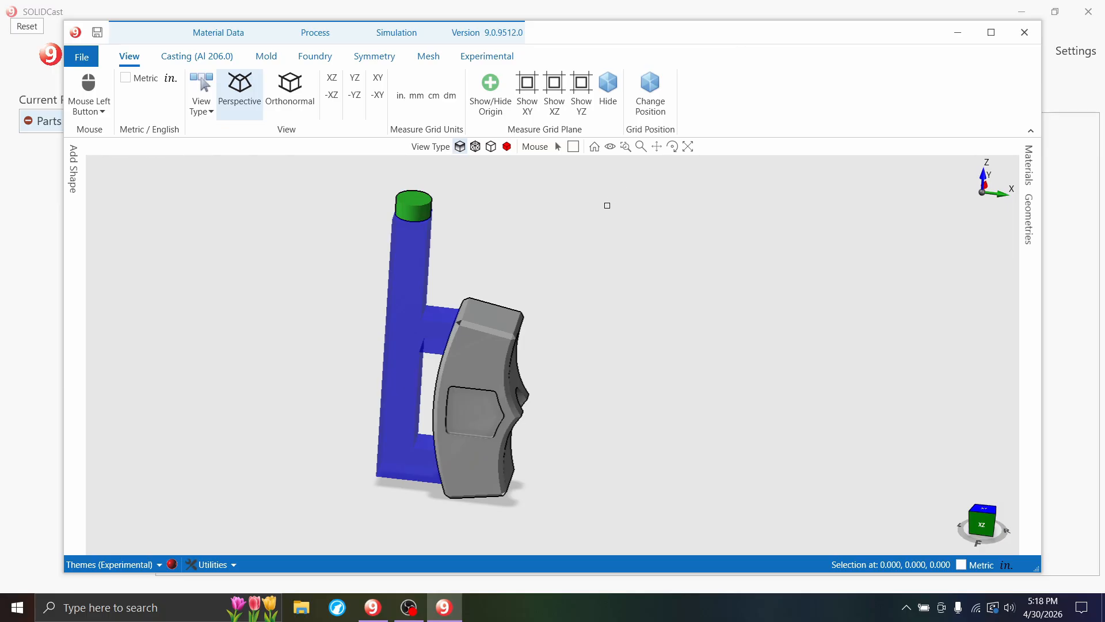
Replace the casting material with the SS 17-4 PH alloy, searching the alloy database for 17-4
{"action": "left_click", "coordinate": [1030, 173]}
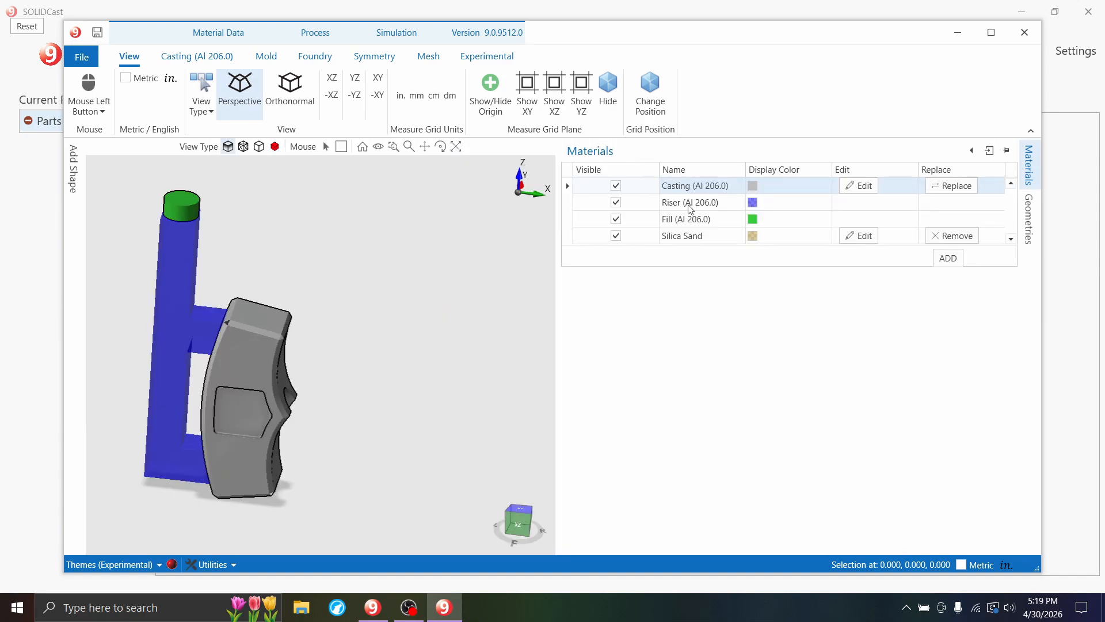
{"action": "left_click", "coordinate": [953, 190]}
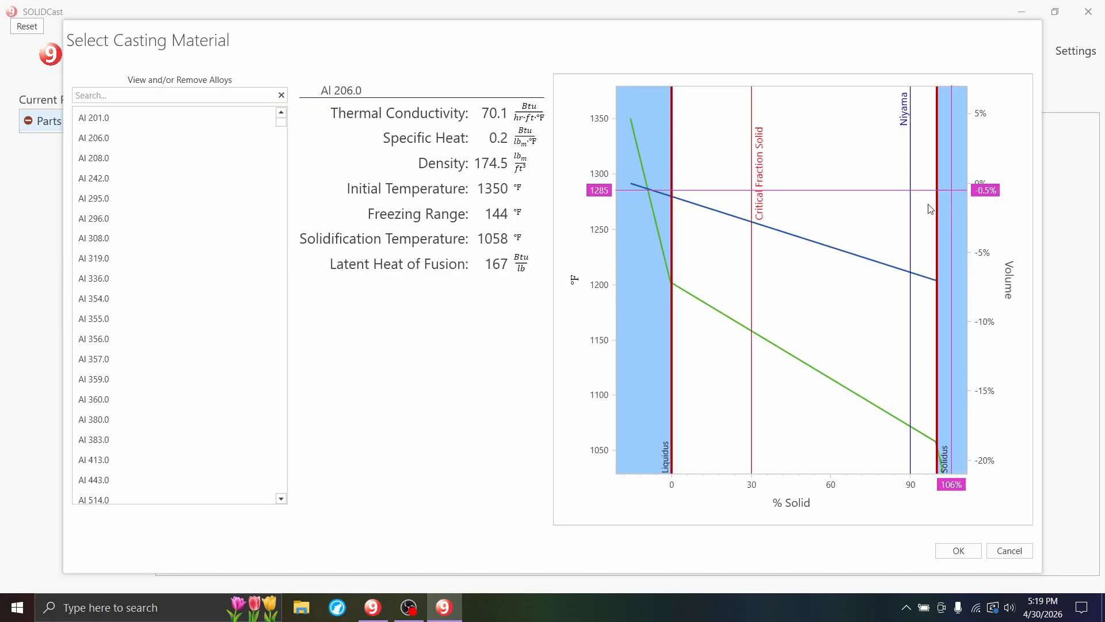
{"action": "left_click", "coordinate": [175, 96]}
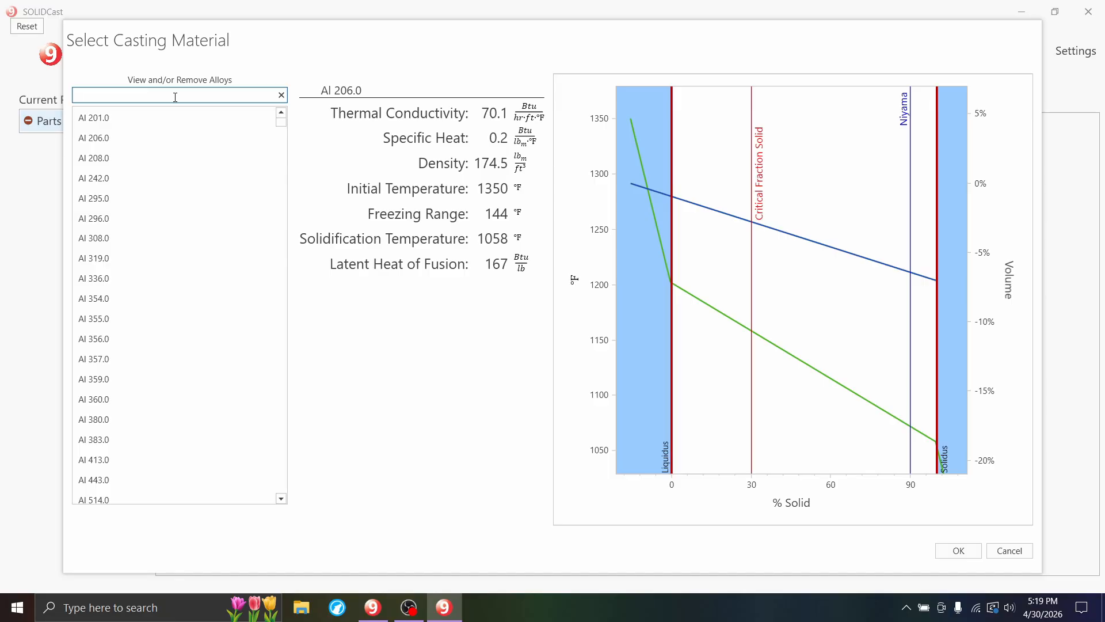
{"action": "type", "text": "17-4"}
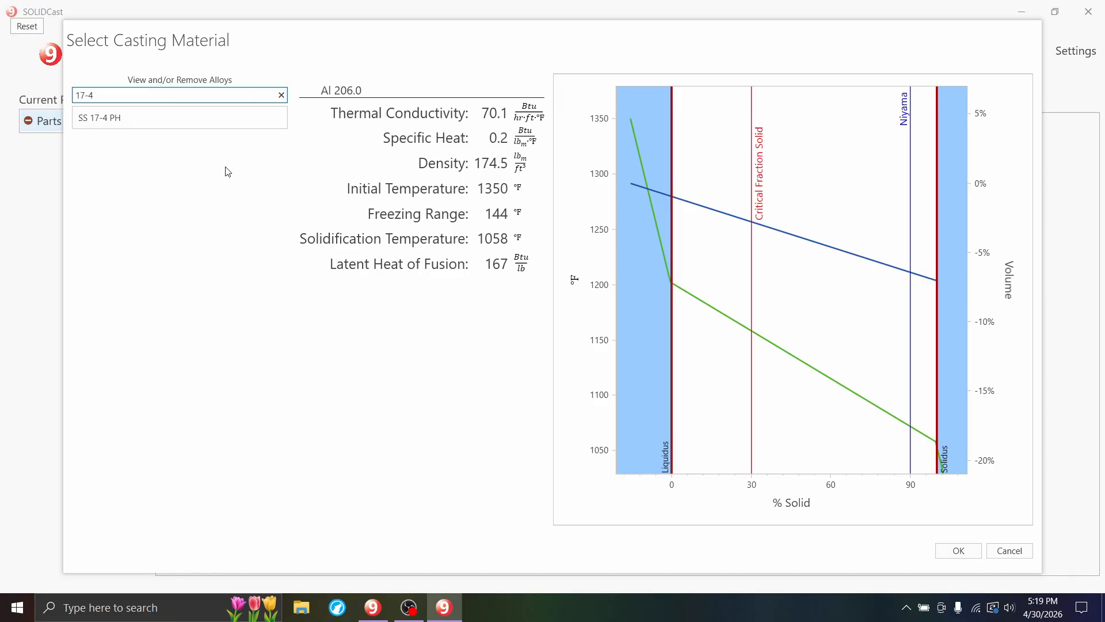
{"action": "left_click", "coordinate": [123, 122]}
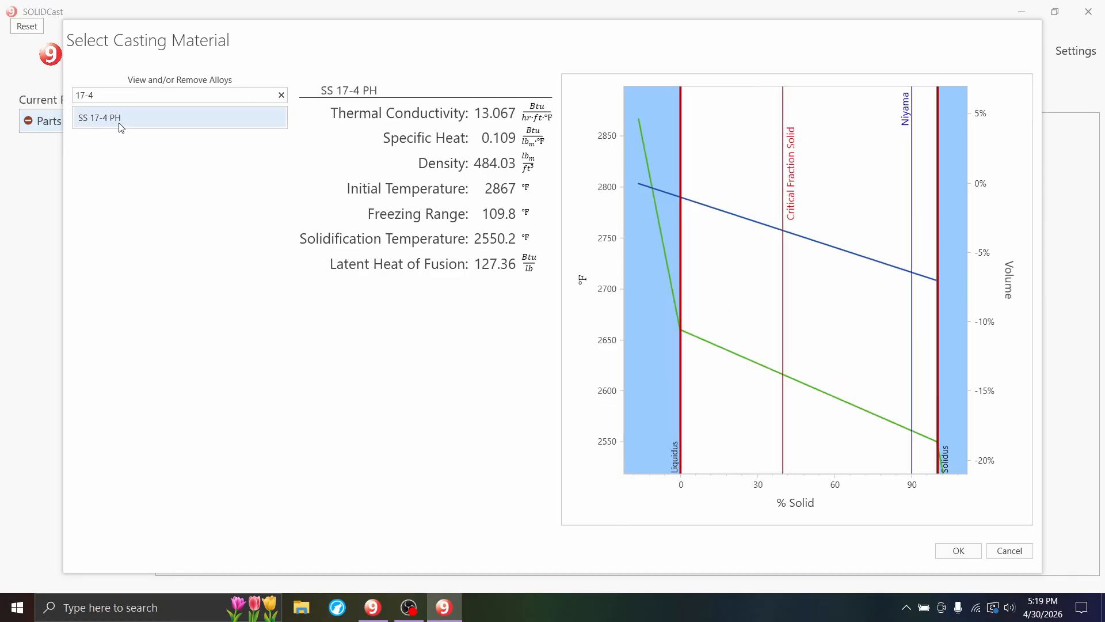
{"action": "left_click", "coordinate": [965, 556]}
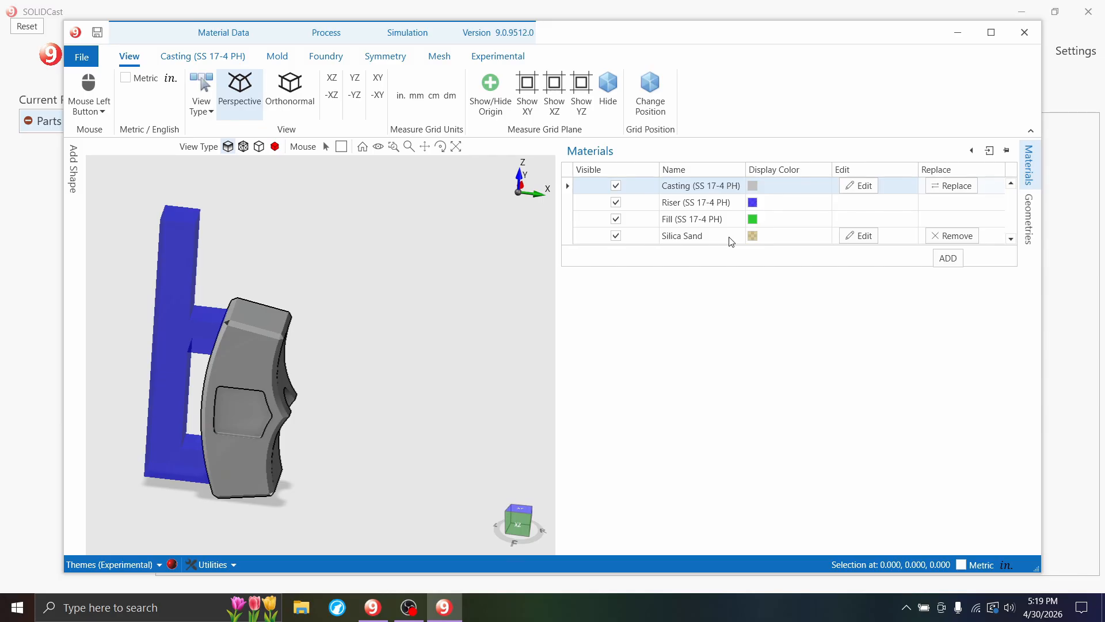
Add Invest Shell from the database as a mold material and remove Silica Sand from the model's materials
{"action": "left_click", "coordinate": [957, 264]}
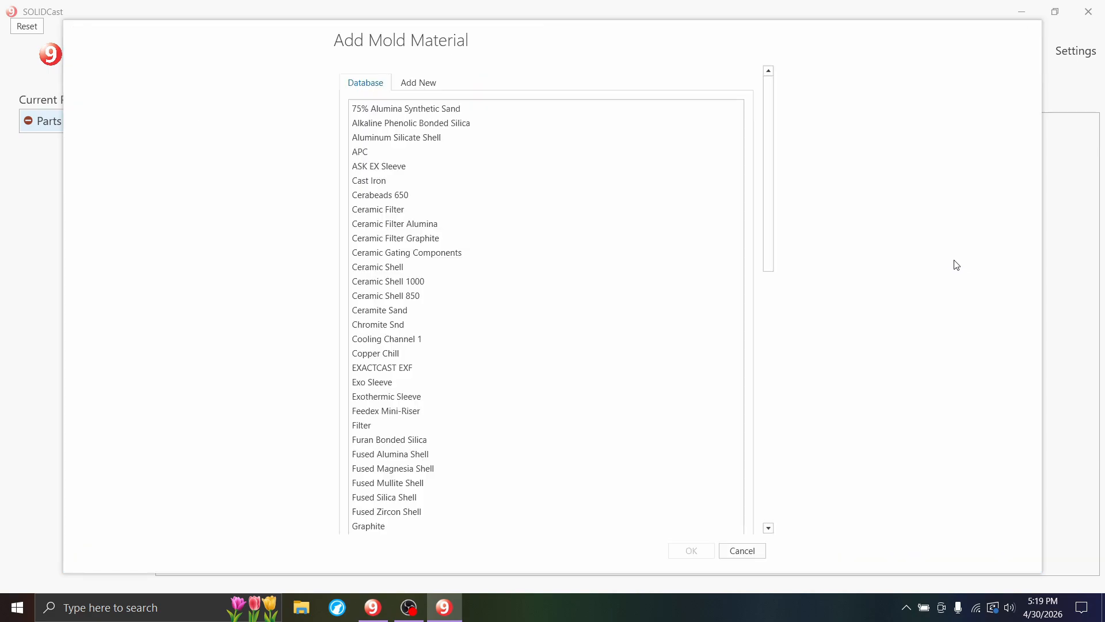
{"action": "scroll", "coordinate": [491, 266], "scroll_direction": "down", "scroll_amount": 10}
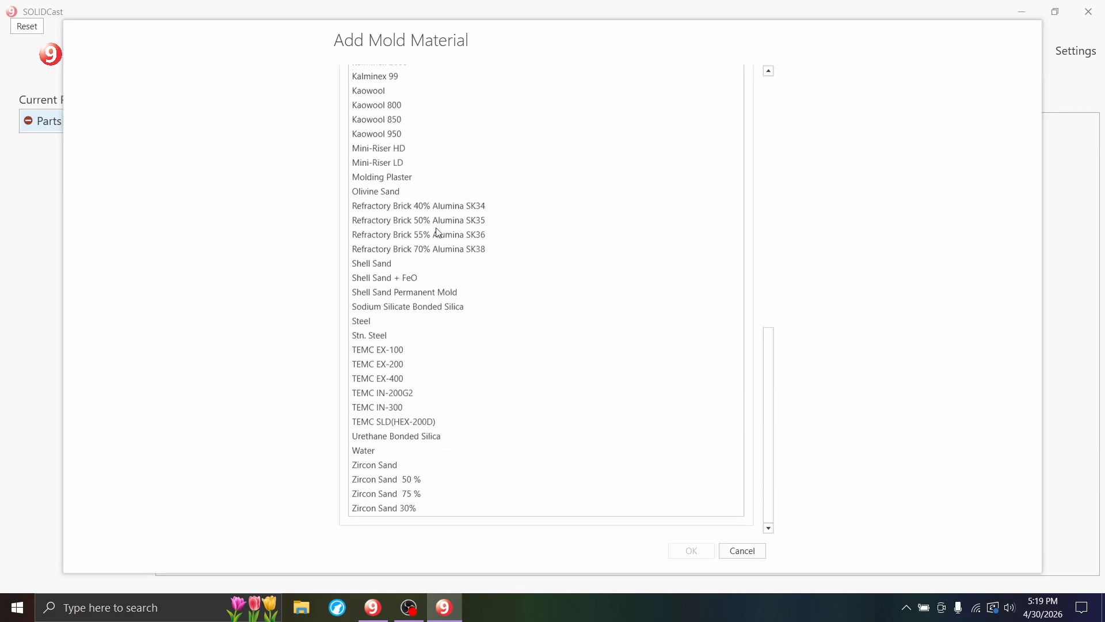
{"action": "left_click", "coordinate": [369, 124]}
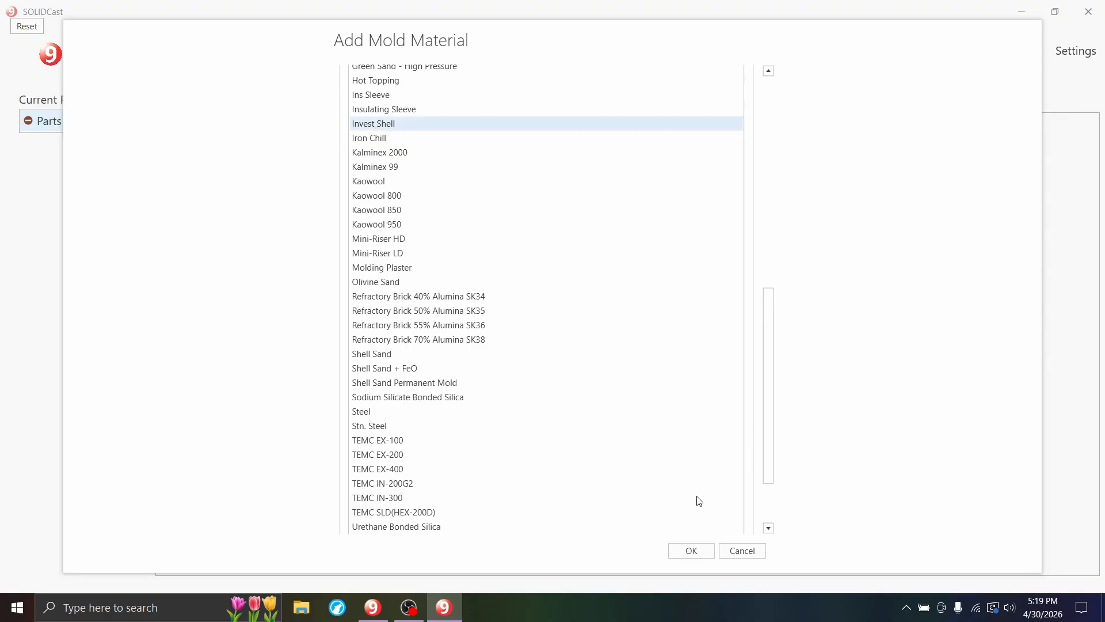
{"action": "left_click", "coordinate": [690, 550]}
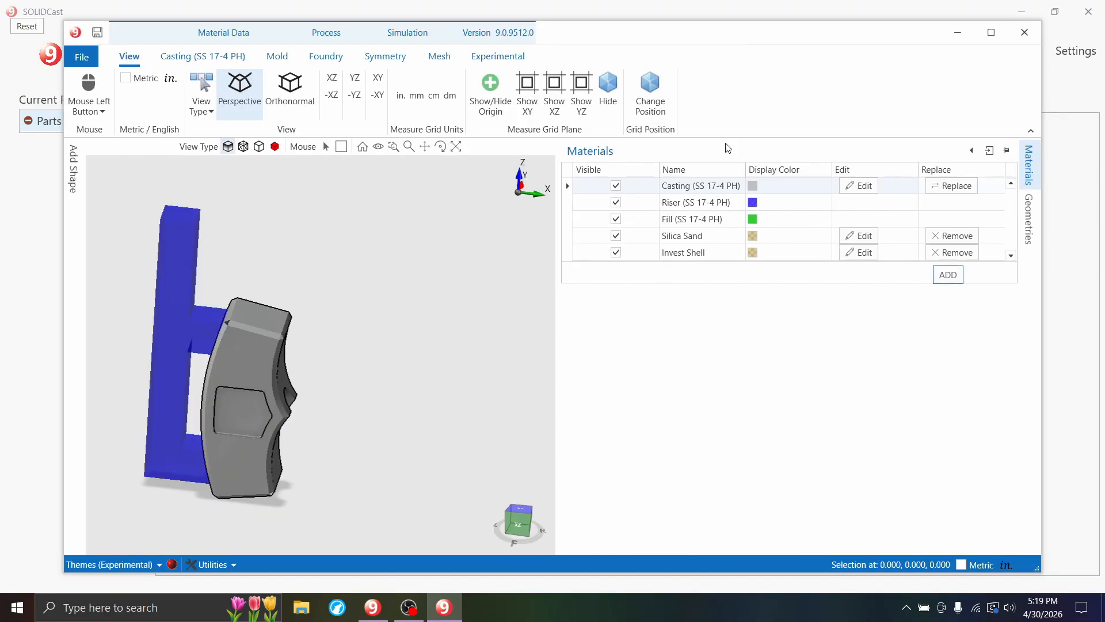
{"action": "left_click", "coordinate": [953, 237]}
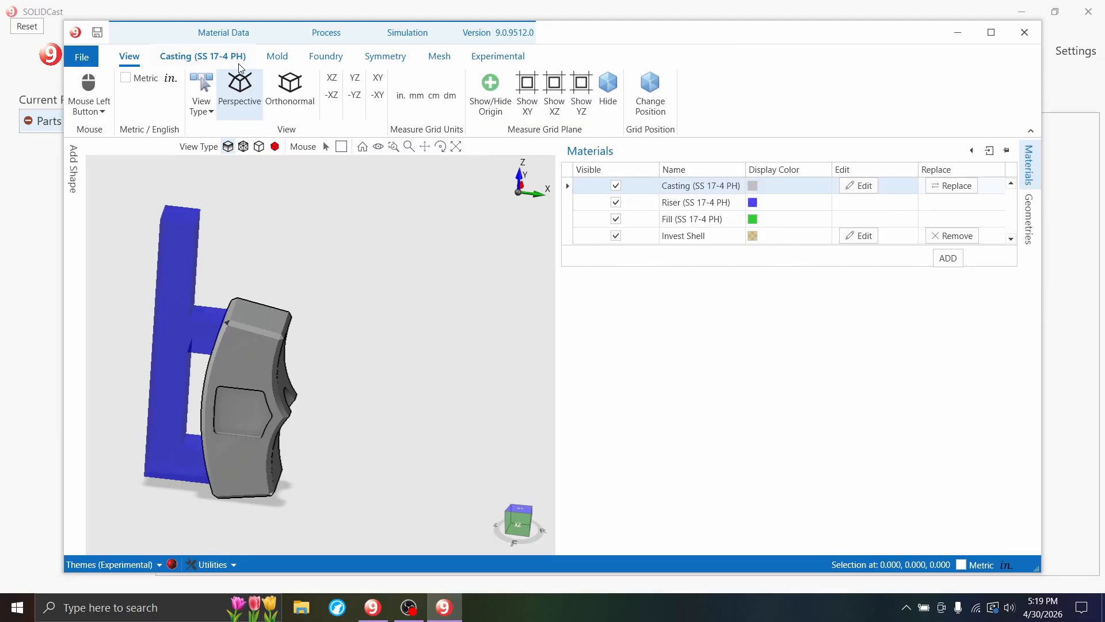
Set the Invest Shell mold material's initial temperature to 1600 °F
{"action": "left_click", "coordinate": [276, 58]}
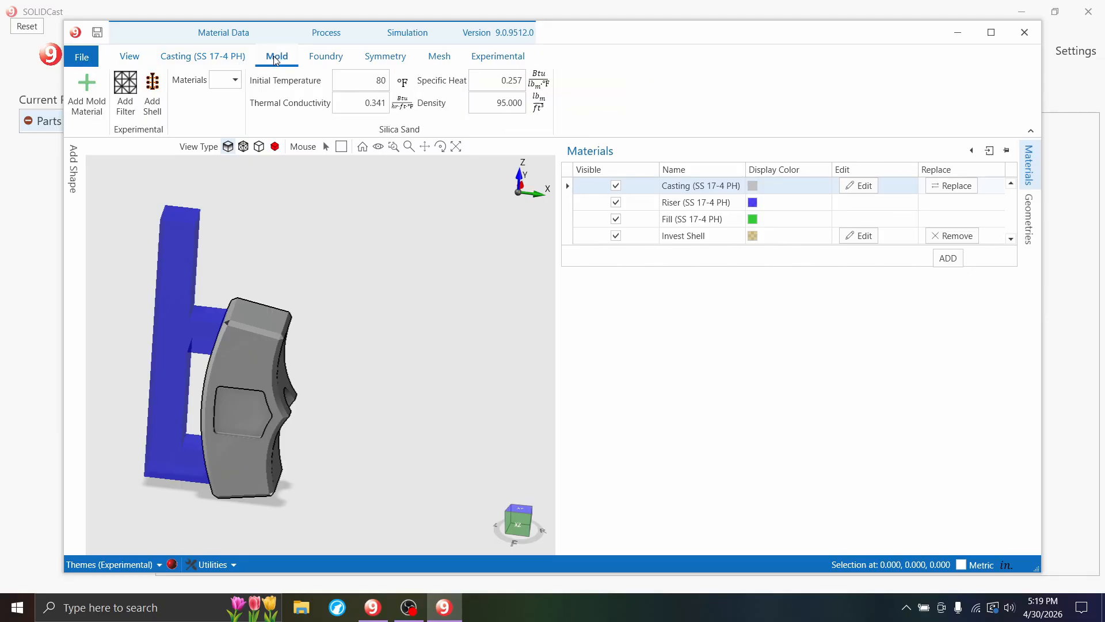
{"action": "left_click", "coordinate": [235, 79]}
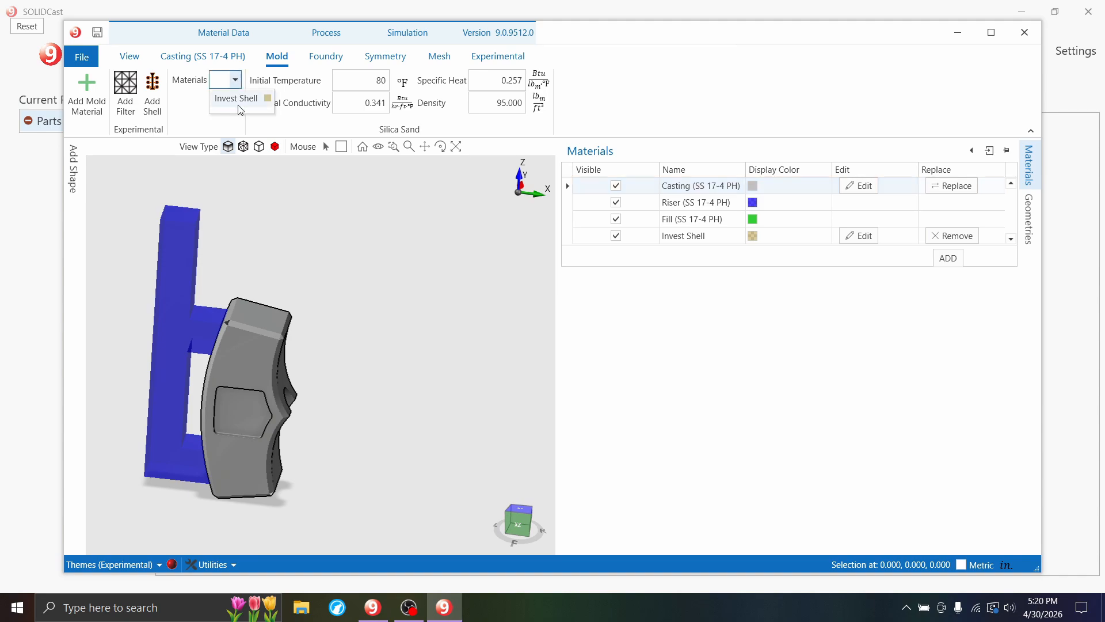
{"action": "left_click", "coordinate": [237, 99]}
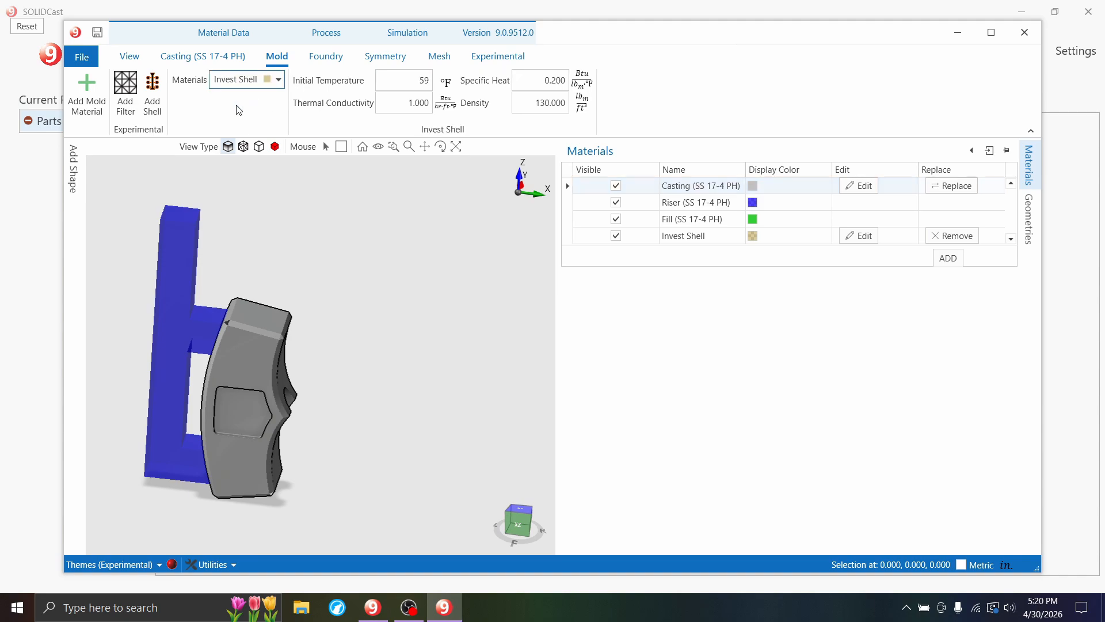
{"action": "left_click", "coordinate": [411, 82]}
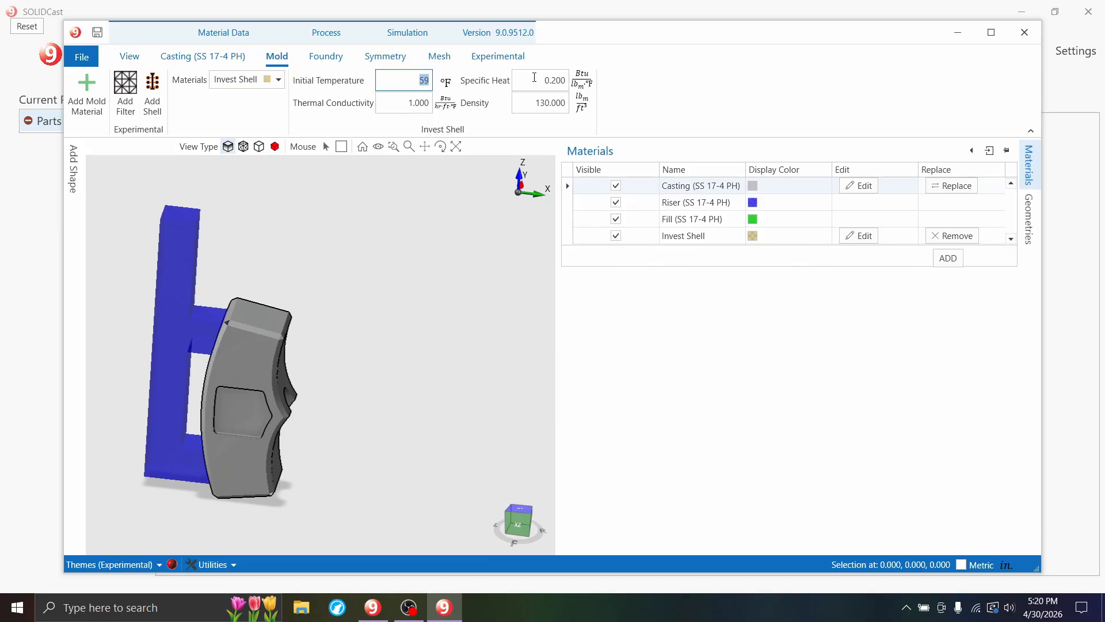
{"action": "type", "text": "1600"}
{"action": "left_click", "coordinate": [338, 218]}
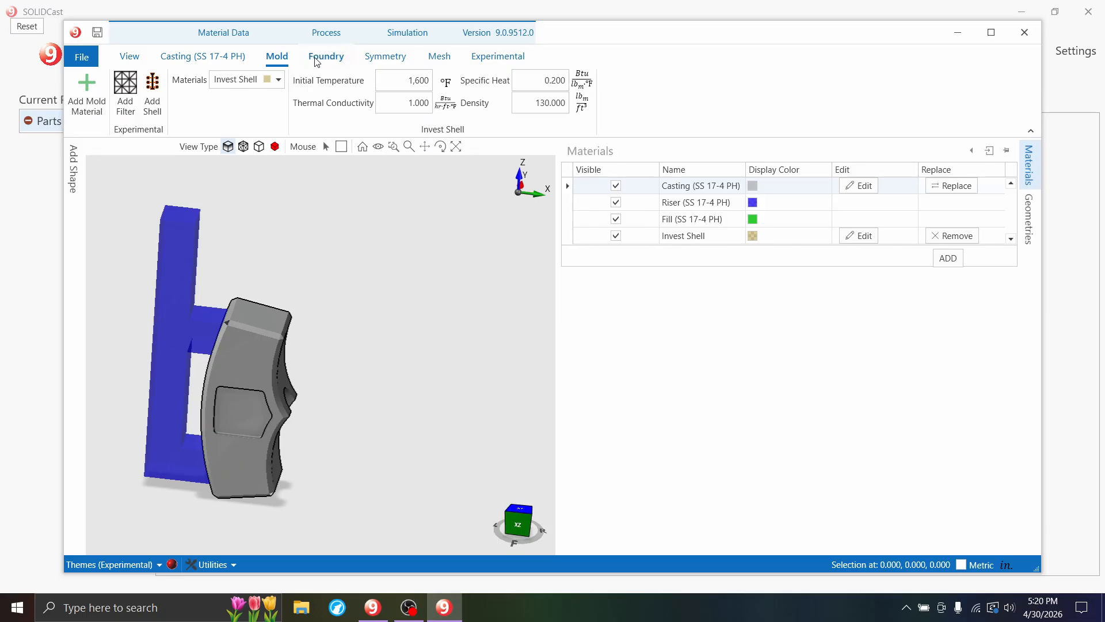
Review the foundry parameters and assign Invest Shell as the material of the mesh's automatic shell mold
{"action": "left_click", "coordinate": [332, 60]}
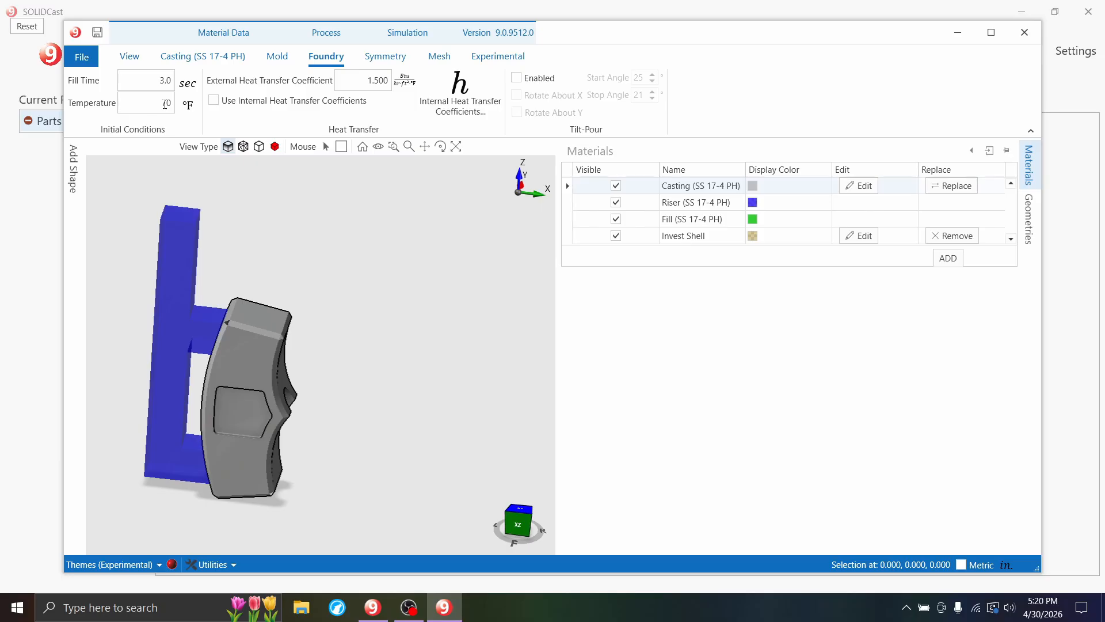
{"action": "left_click", "coordinate": [438, 58]}
{"action": "left_click", "coordinate": [242, 94]}
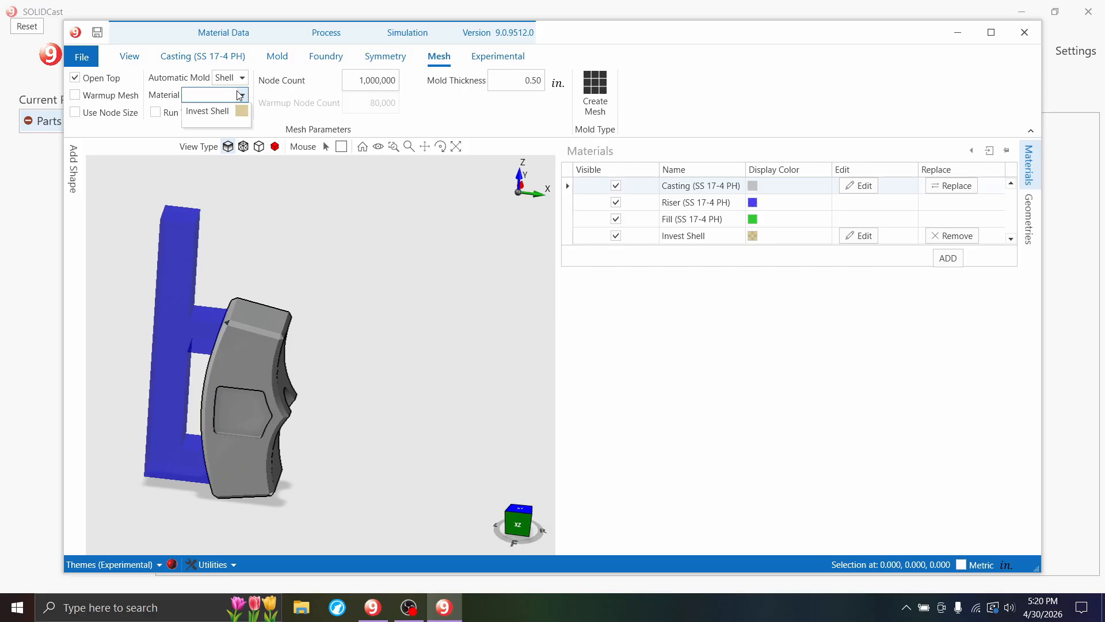
{"action": "left_click", "coordinate": [238, 113]}
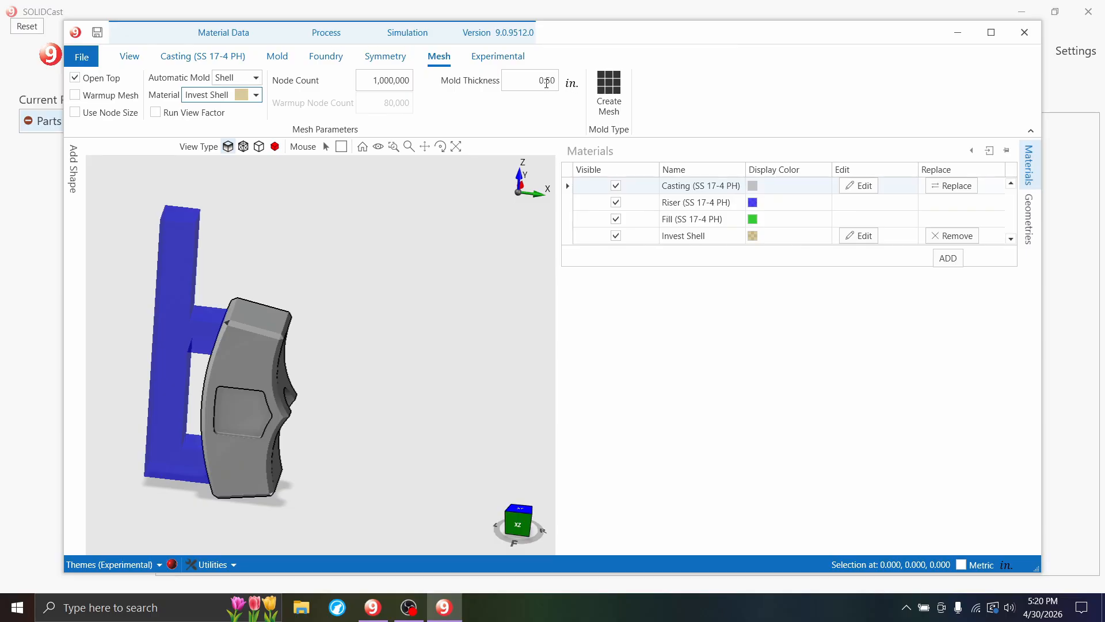
Set the mesh node count to 100,000 and compute the mesh with a 0.50 in shell and an open top
{"action": "double_click", "coordinate": [383, 77]}
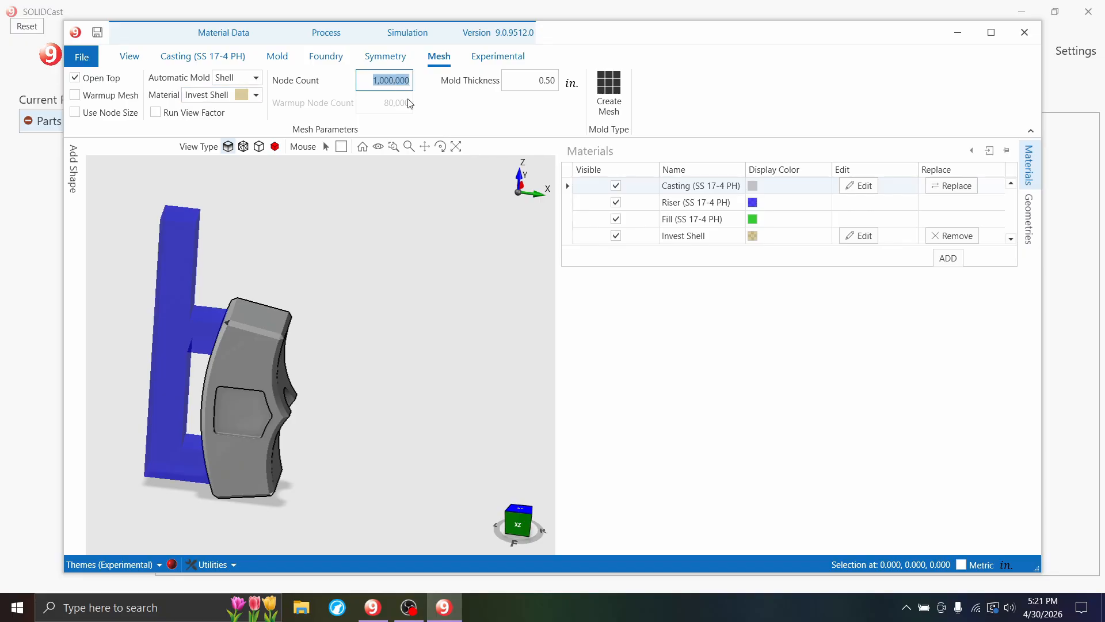
{"action": "type", "text": "1000000"}
{"action": "key", "text": "BackSpace"}
{"action": "left_click", "coordinate": [611, 104]}
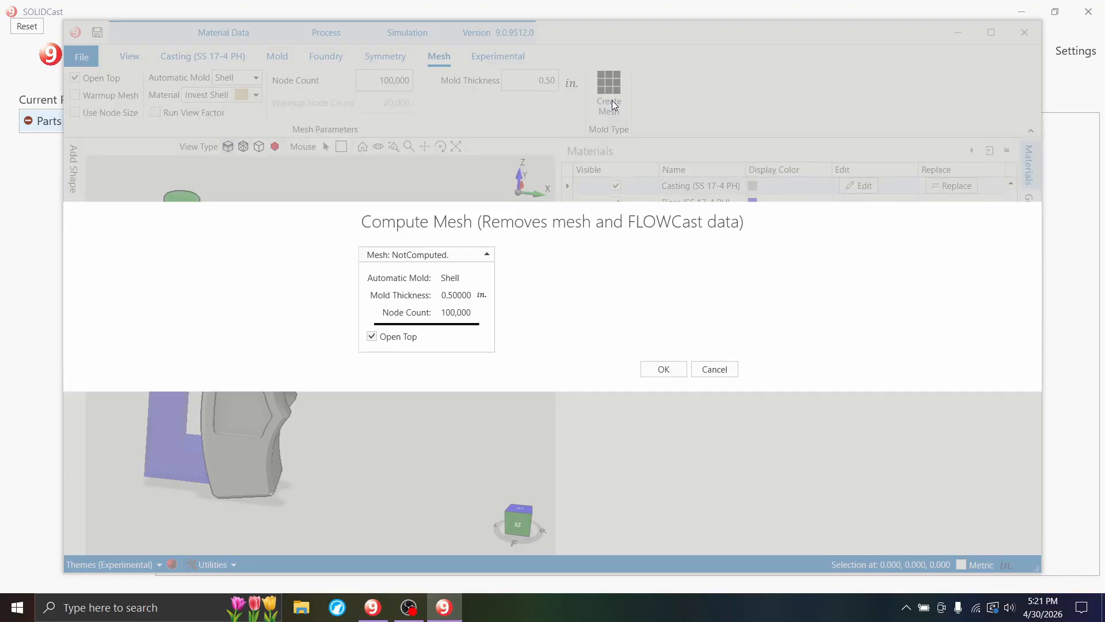
{"action": "left_click", "coordinate": [662, 369]}
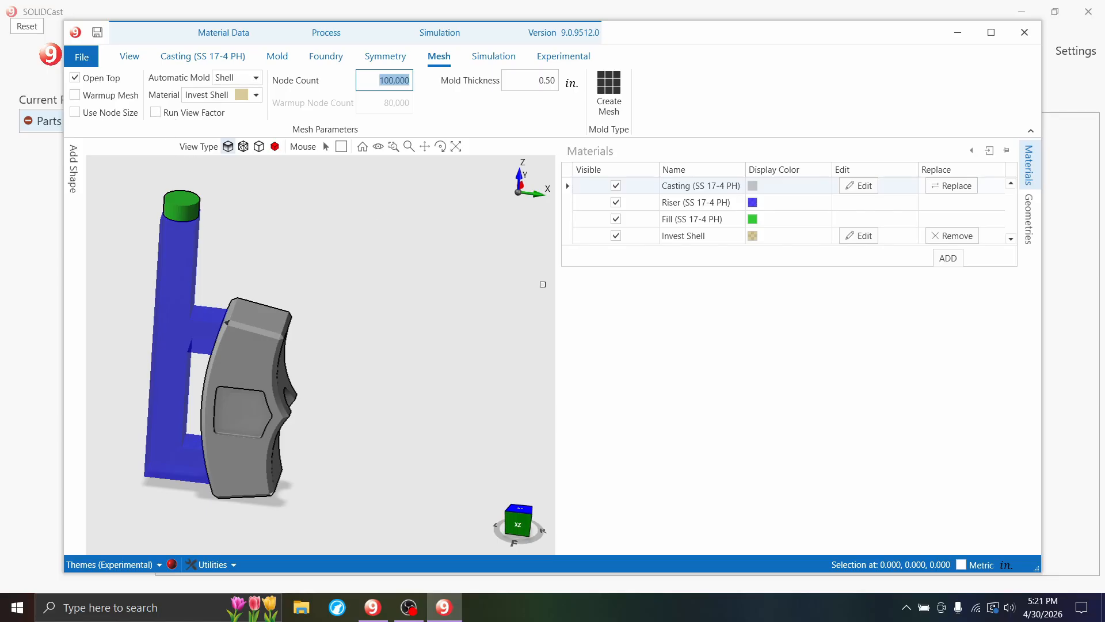
{"action": "left_click", "coordinate": [396, 82]}
Enable FLOWCast for the simulation and start FLOWCast on the computed mesh
{"action": "left_click", "coordinate": [493, 58]}
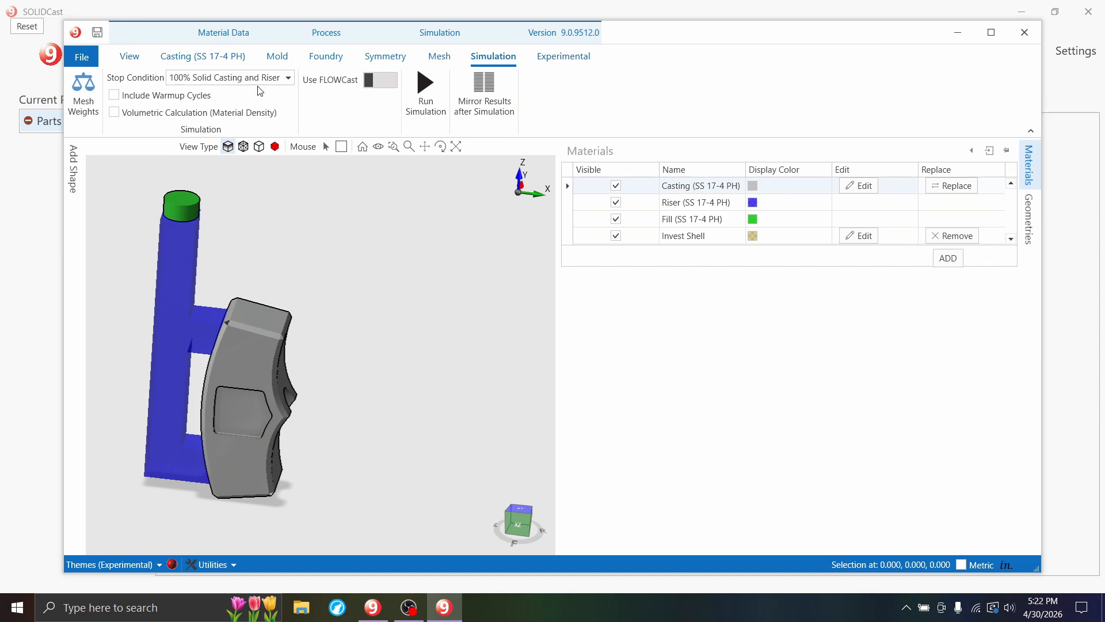
{"action": "left_click", "coordinate": [373, 83]}
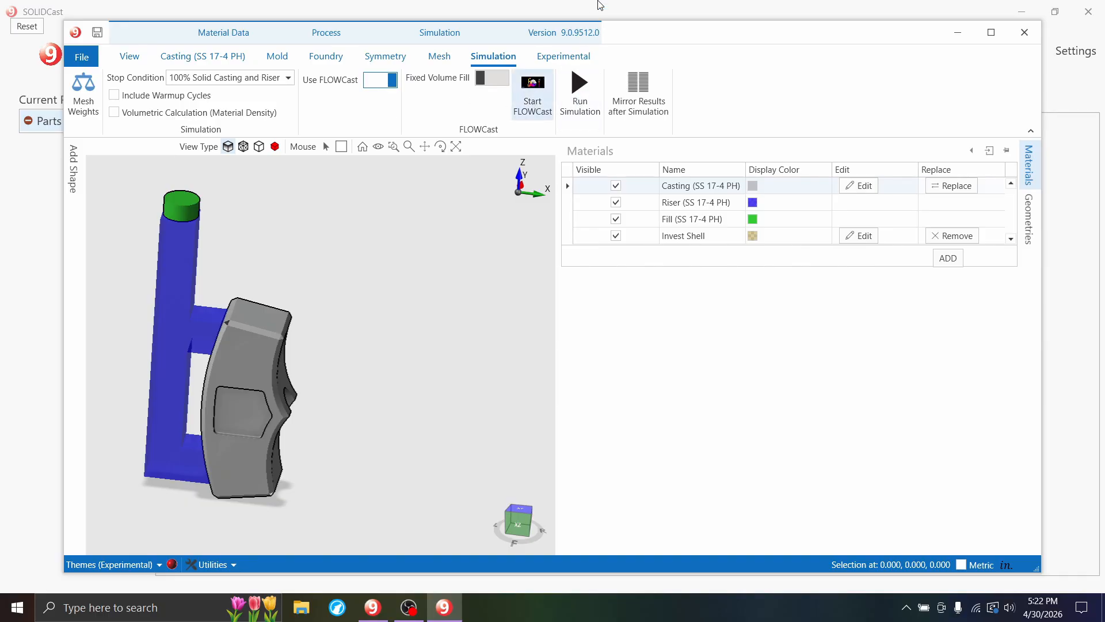
{"action": "left_click", "coordinate": [533, 95]}
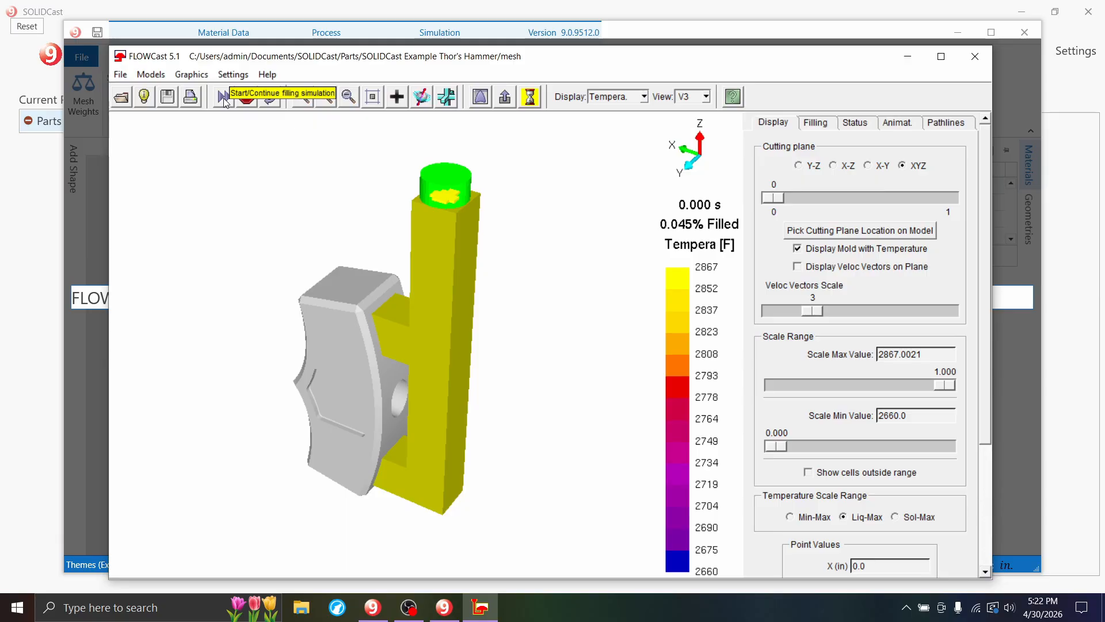
Start the filling simulation and display the metal's velocity and pressure during the fill, returning to the temperature display
{"action": "left_click", "coordinate": [223, 98]}
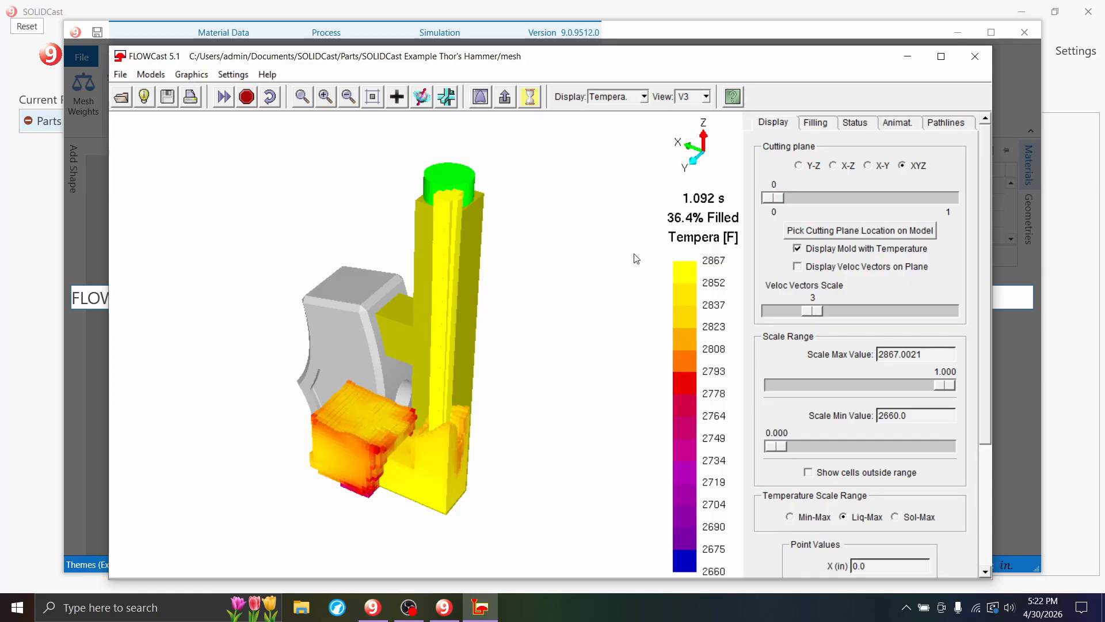
{"action": "left_click", "coordinate": [616, 96]}
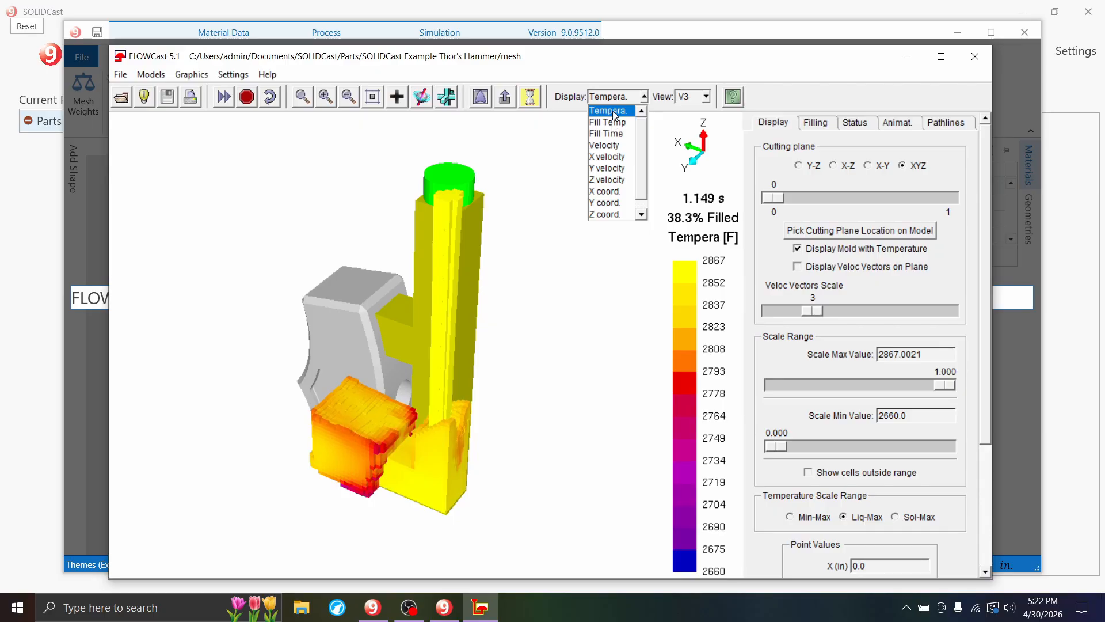
{"action": "left_click", "coordinate": [605, 145]}
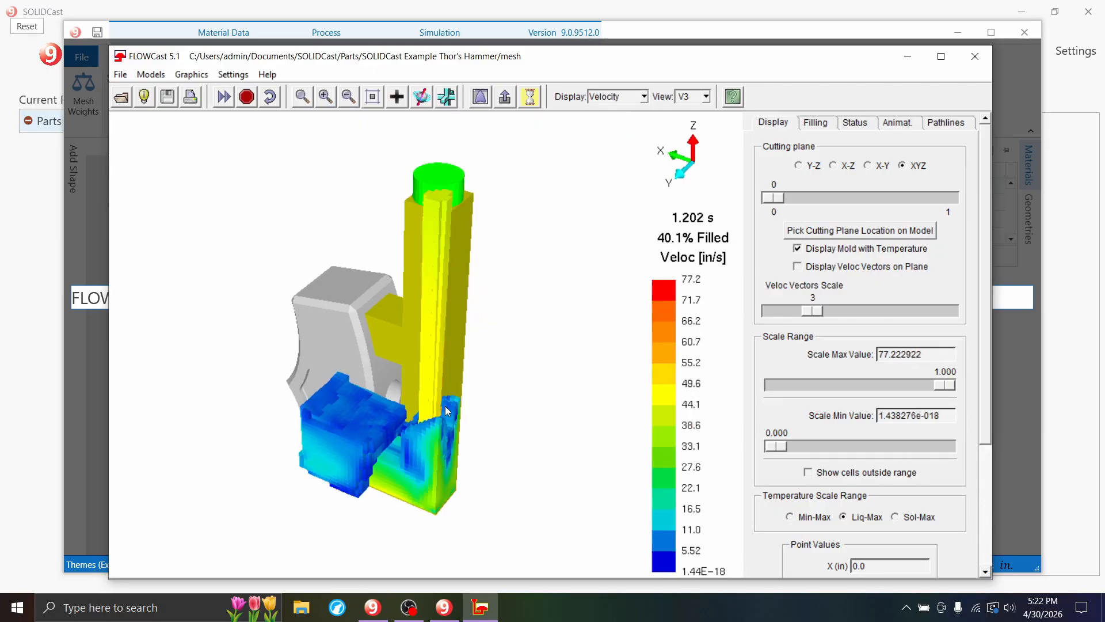
{"action": "left_click", "coordinate": [616, 96]}
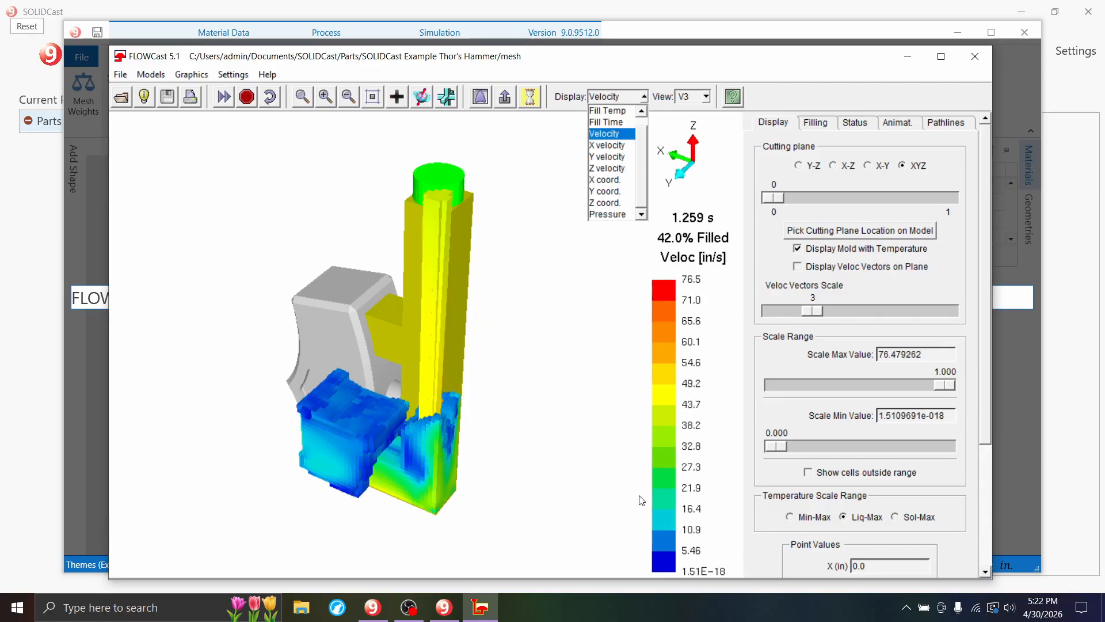
{"action": "left_click", "coordinate": [604, 214]}
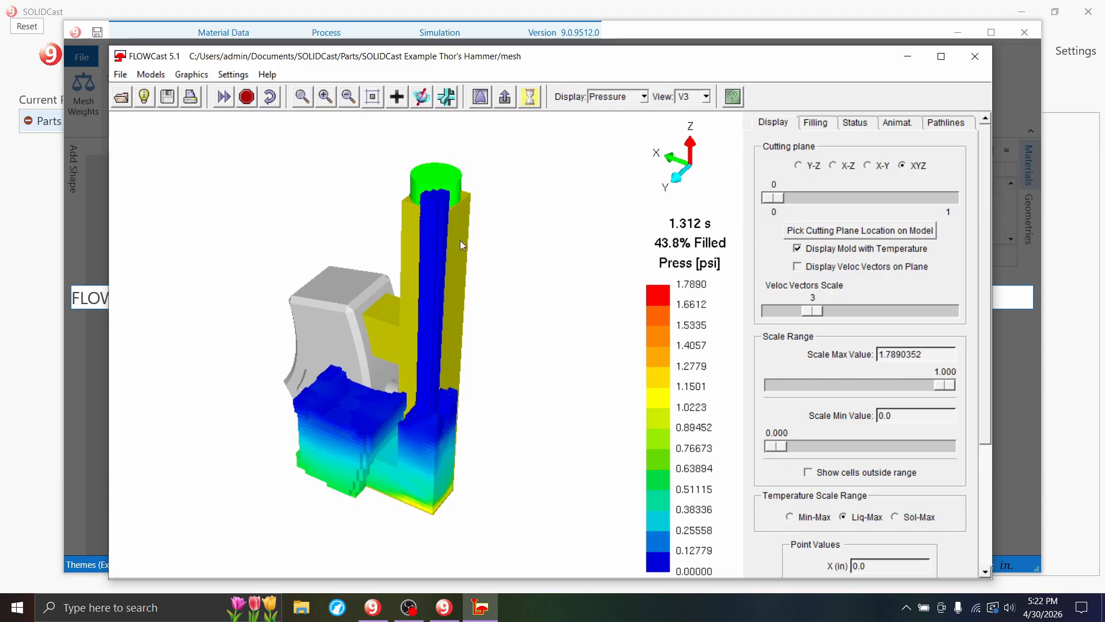
{"action": "left_click", "coordinate": [616, 96]}
{"action": "left_click", "coordinate": [608, 110]}
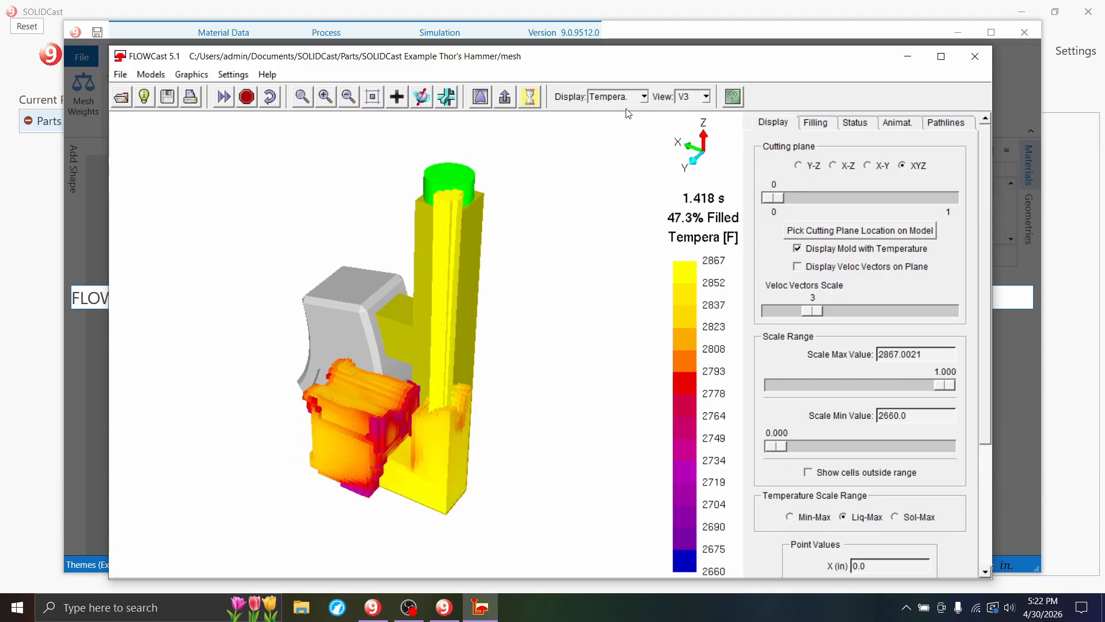
Inspect the filling temperatures from the -Y and +Z directions and another isometric angle, finishing on view V3
{"action": "left_click", "coordinate": [705, 96]}
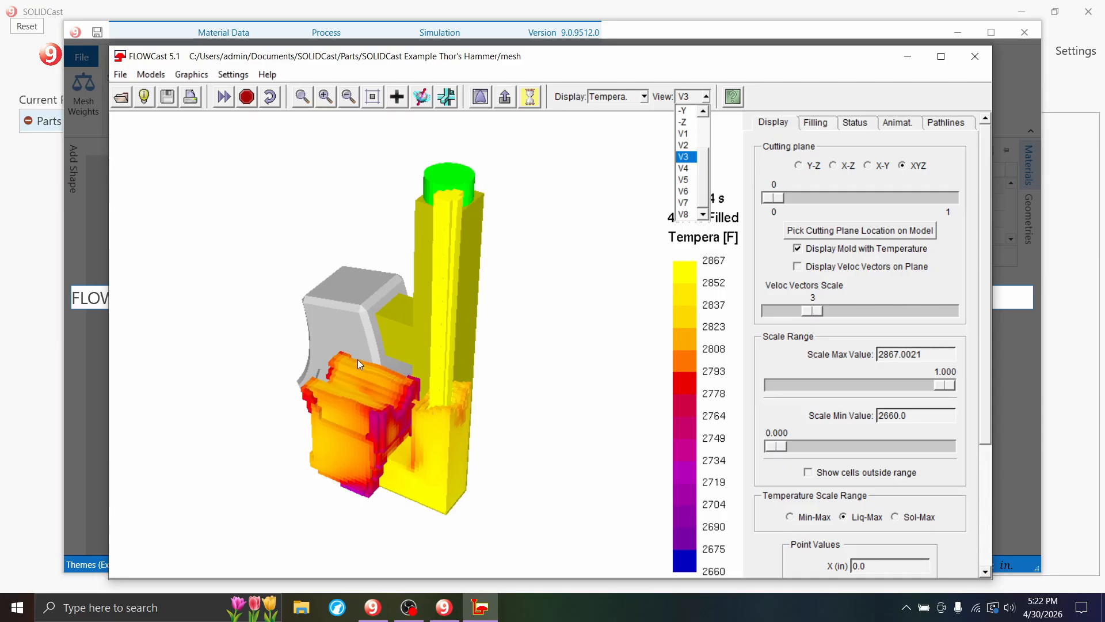
{"action": "left_click", "coordinate": [686, 110]}
{"action": "left_click", "coordinate": [696, 96]}
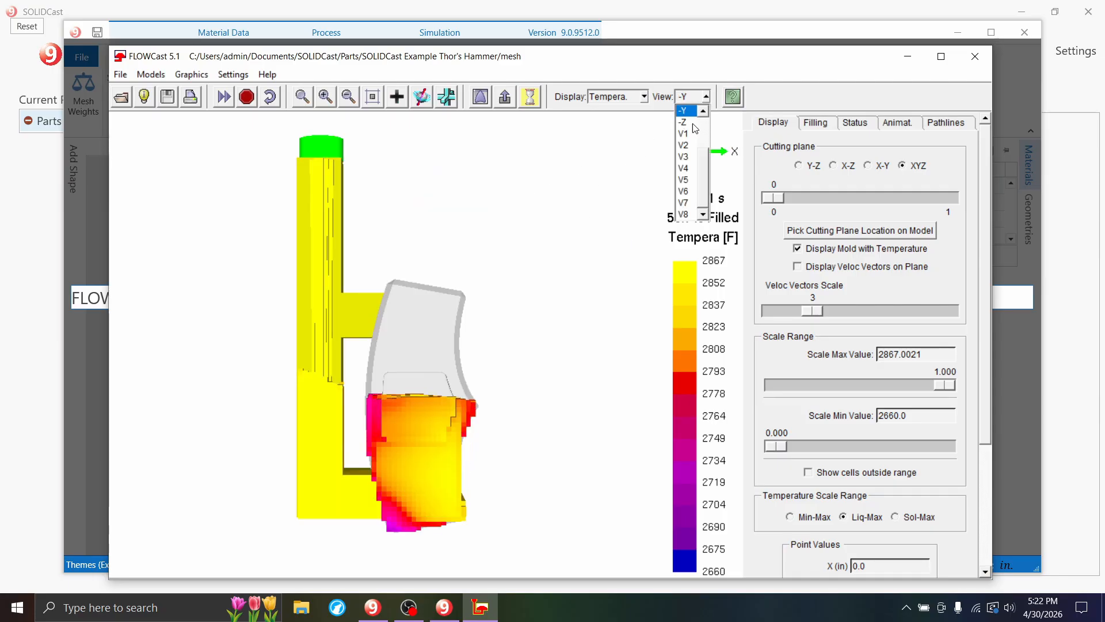
{"action": "left_click", "coordinate": [685, 145]}
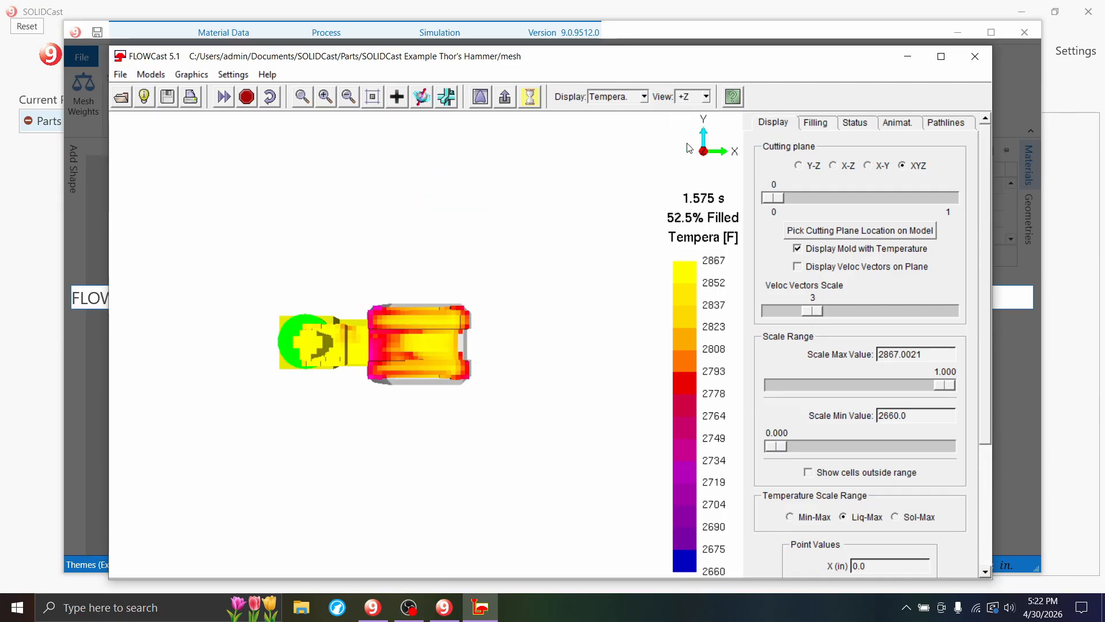
{"action": "left_click", "coordinate": [699, 96]}
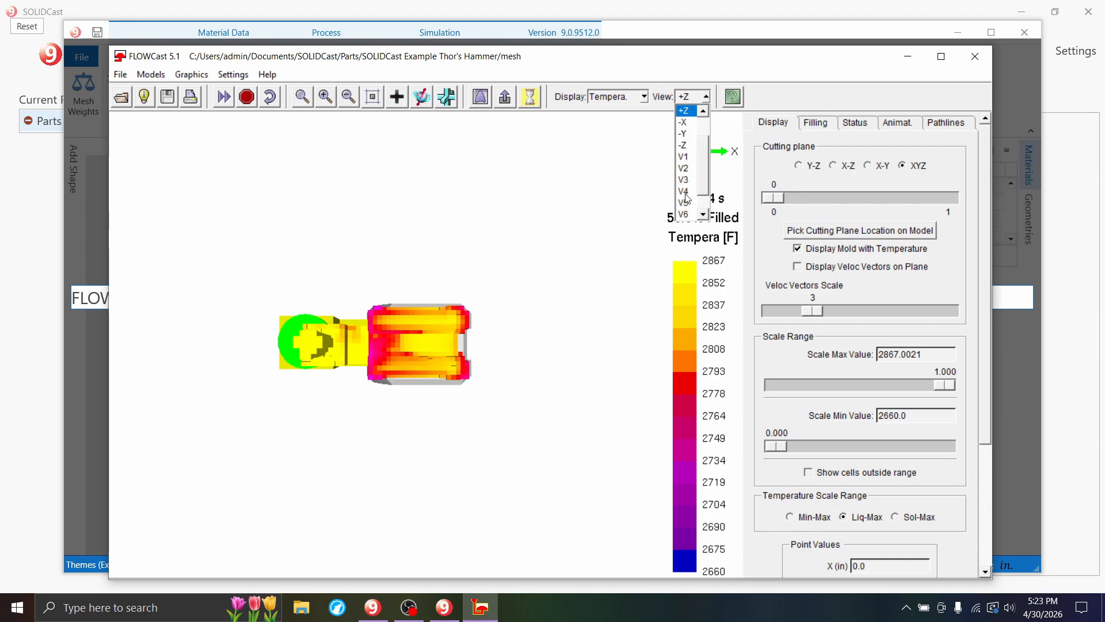
{"action": "left_click", "coordinate": [684, 202]}
{"action": "left_click", "coordinate": [693, 96]}
{"action": "left_click", "coordinate": [687, 156]}
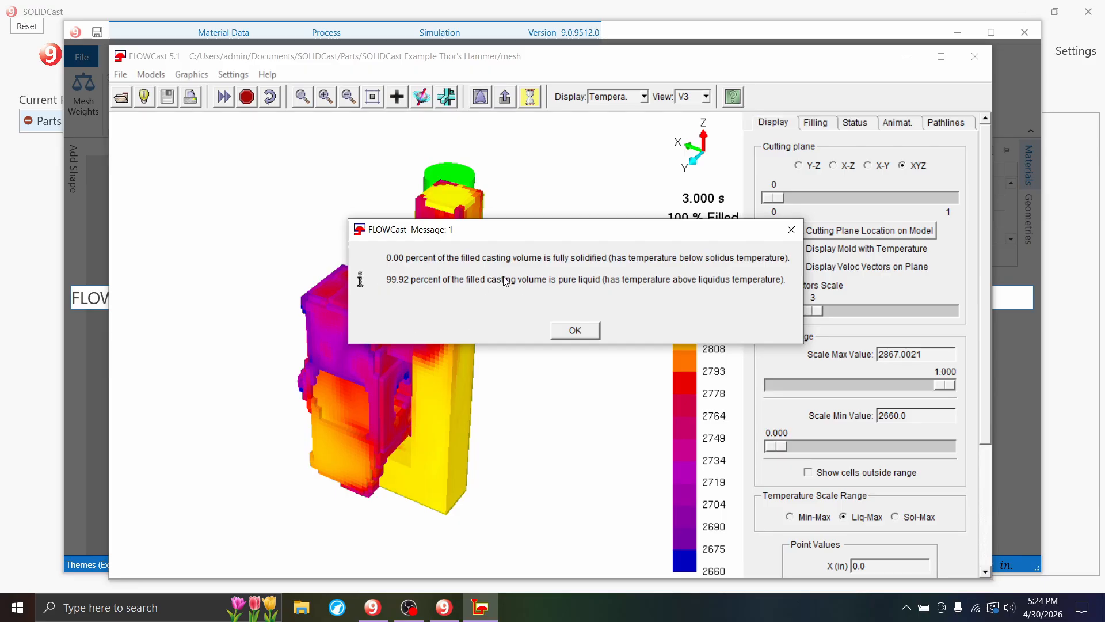
Dismiss the fill summary and run the SOLIDCast simulation on the computed mesh with FLOWCast in use
{"action": "left_click", "coordinate": [571, 332]}
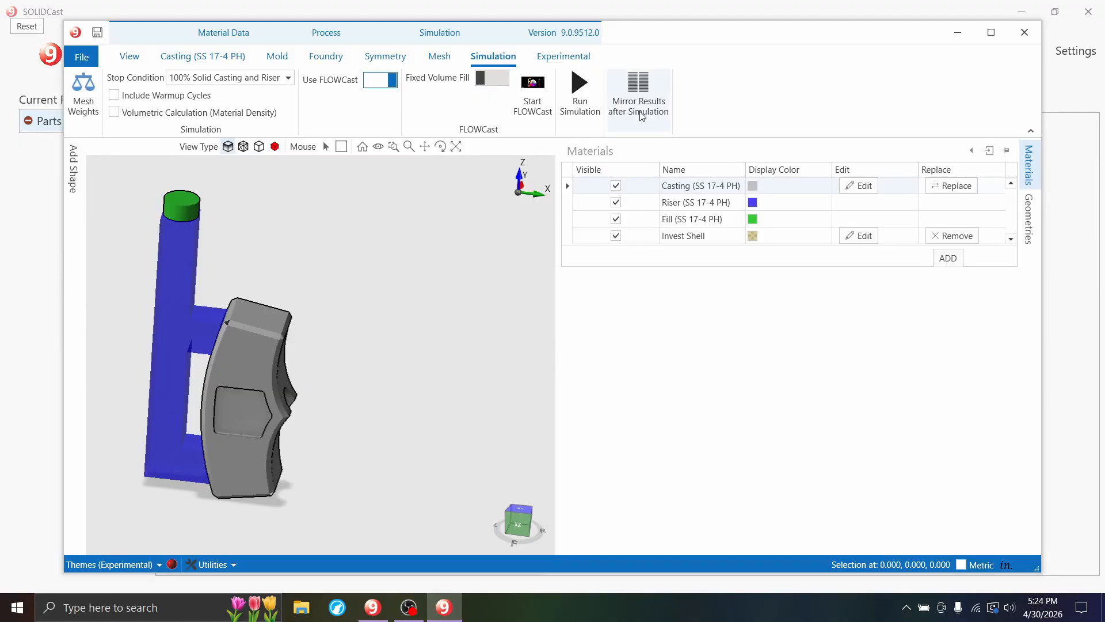
{"action": "left_click", "coordinate": [581, 98]}
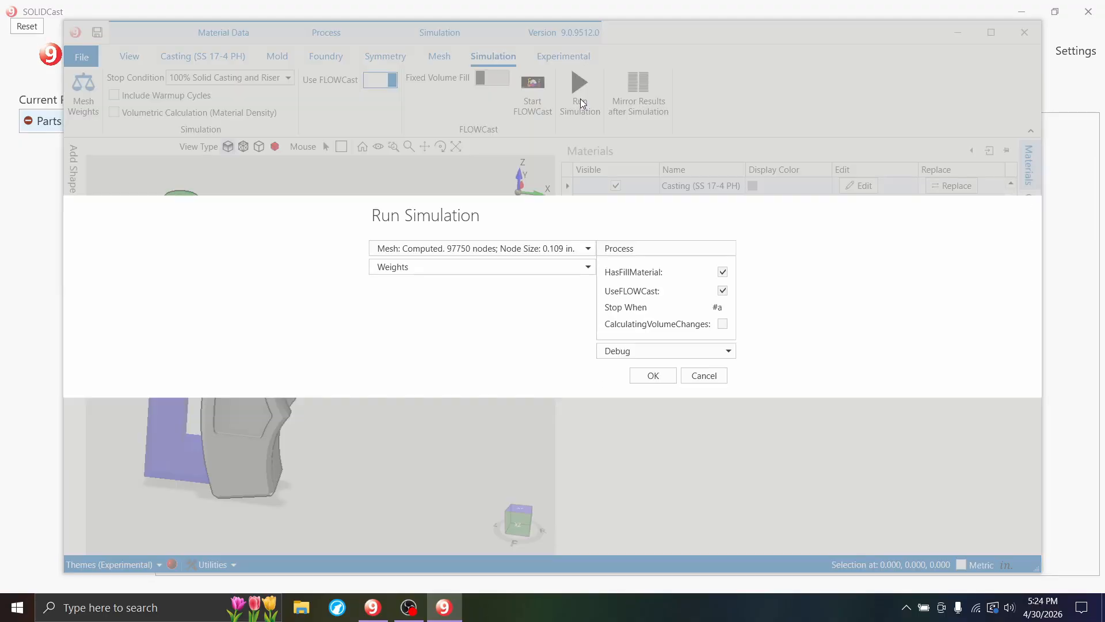
{"action": "left_click", "coordinate": [653, 377]}
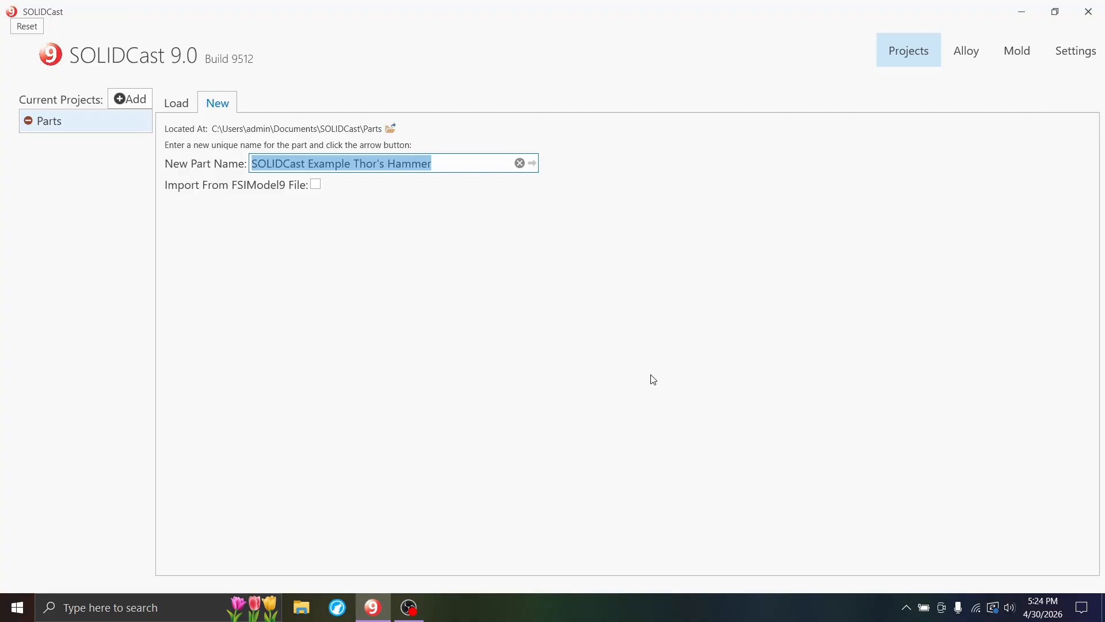
{"action": "key", "text": "Return"}
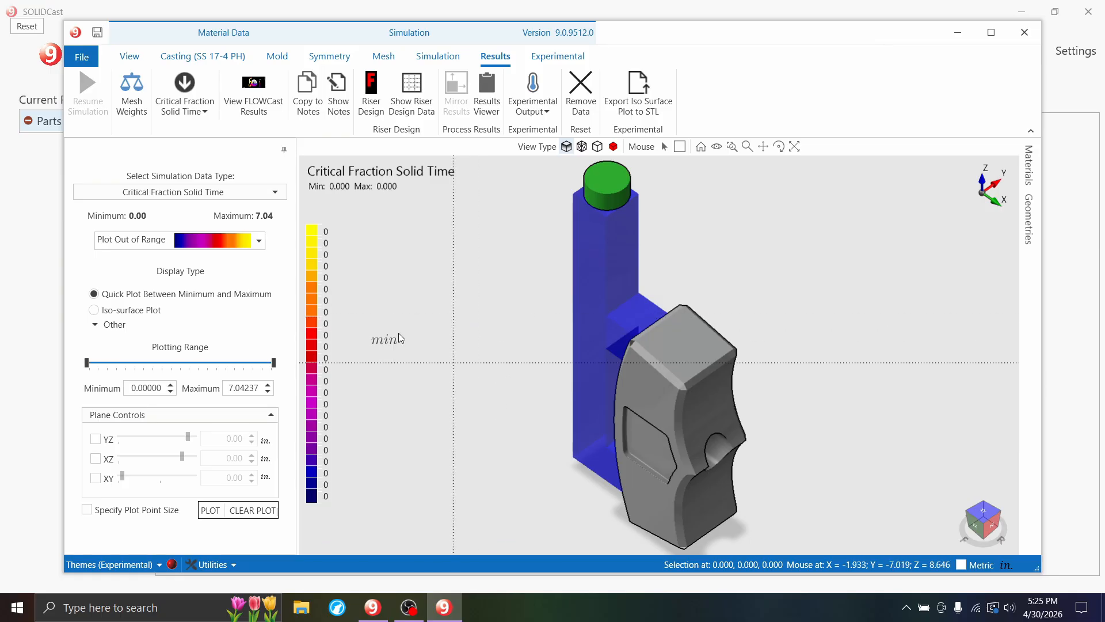
Open the model-mesh-simulation results in the Simulation Results Viewer, look at the Critical Fraction Solid Time plot, and close the viewer
{"action": "left_click", "coordinate": [487, 94]}
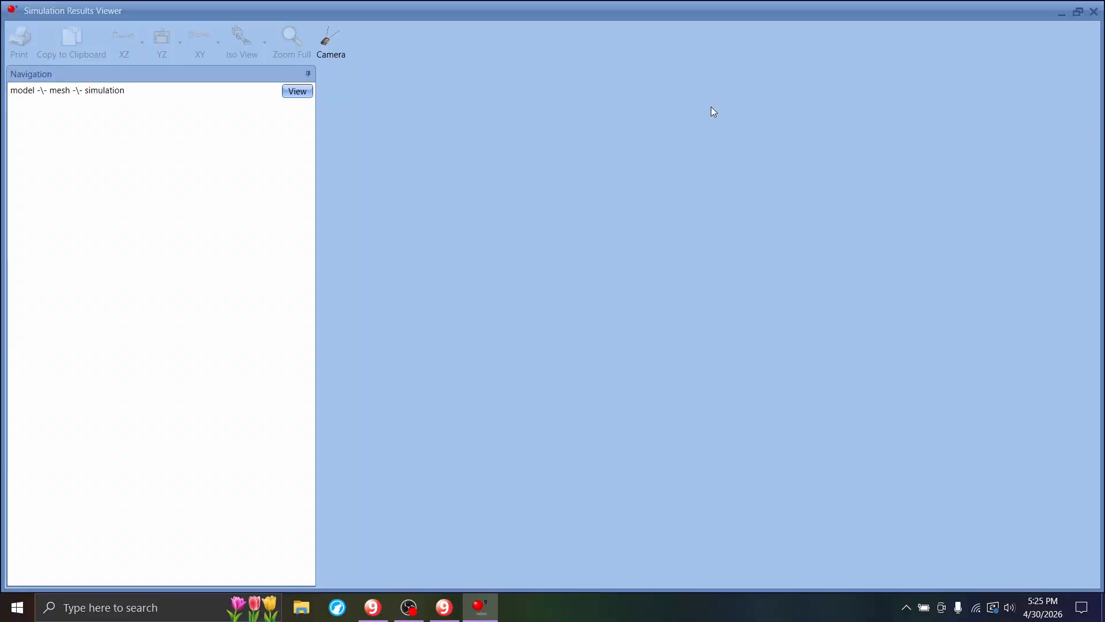
{"action": "left_click", "coordinate": [298, 95]}
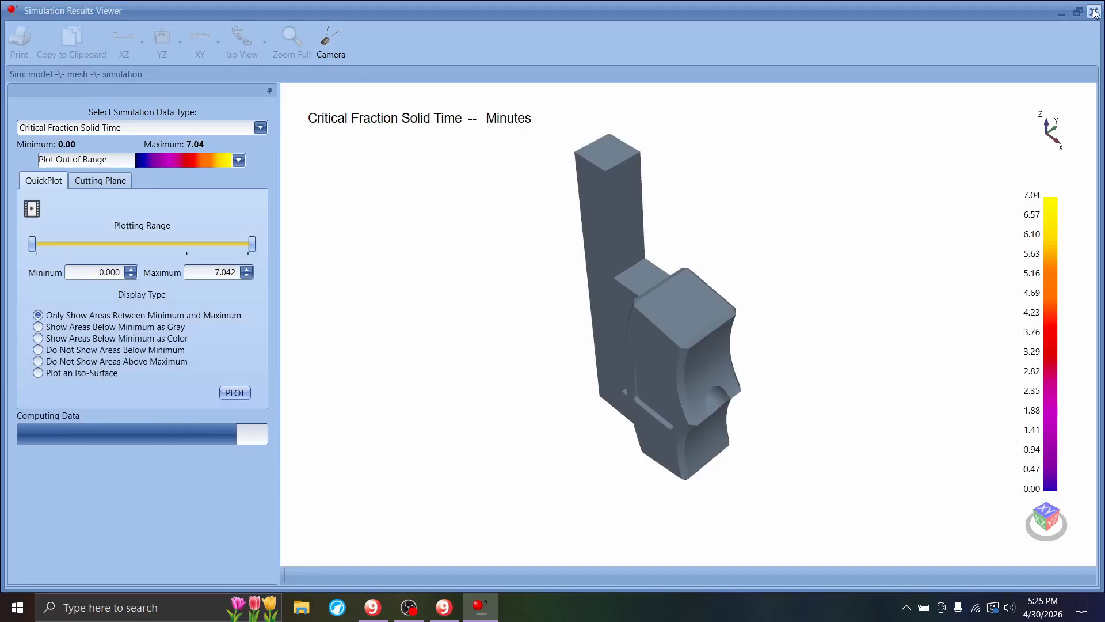
{"action": "left_click", "coordinate": [1093, 12]}
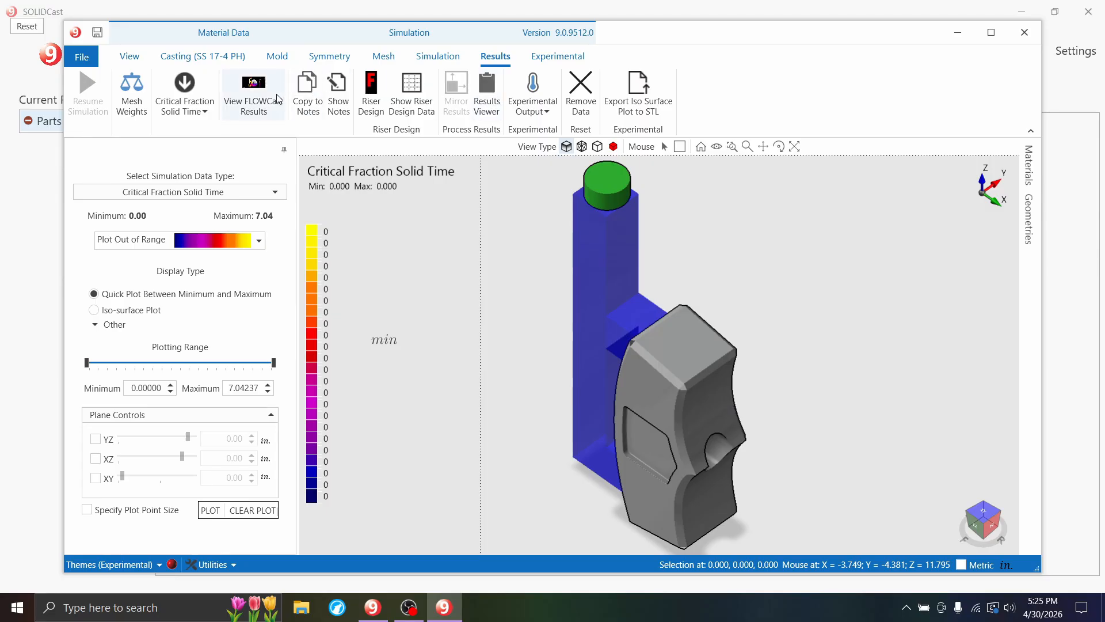
Open the FLOWCast results of the finished simulation and bring up the temperature animation file settings
{"action": "left_click", "coordinate": [257, 115]}
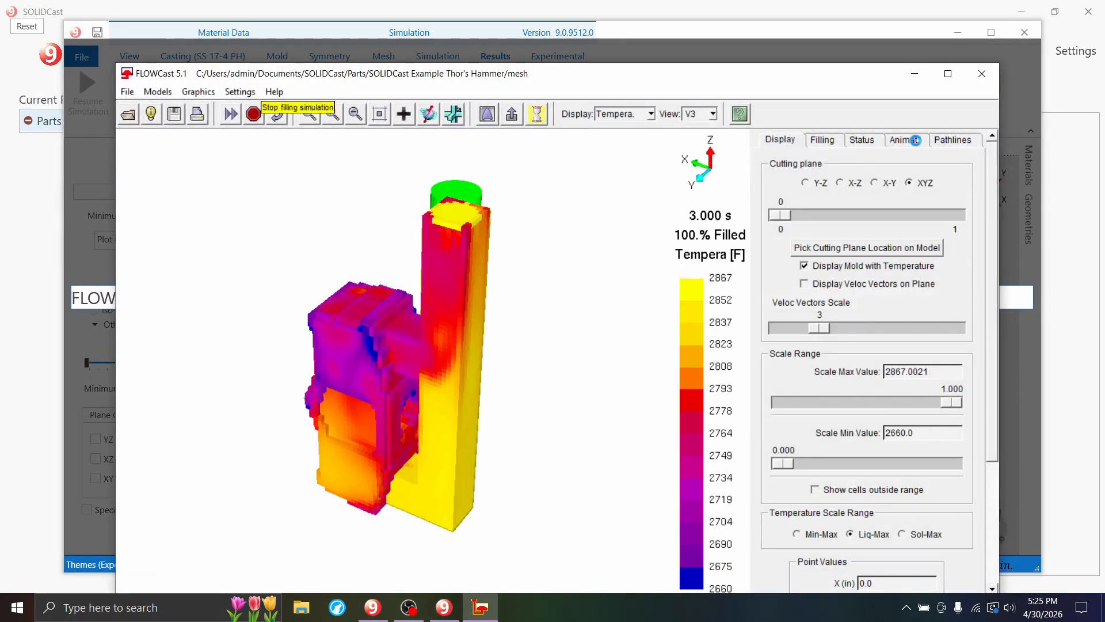
{"action": "left_click", "coordinate": [909, 138]}
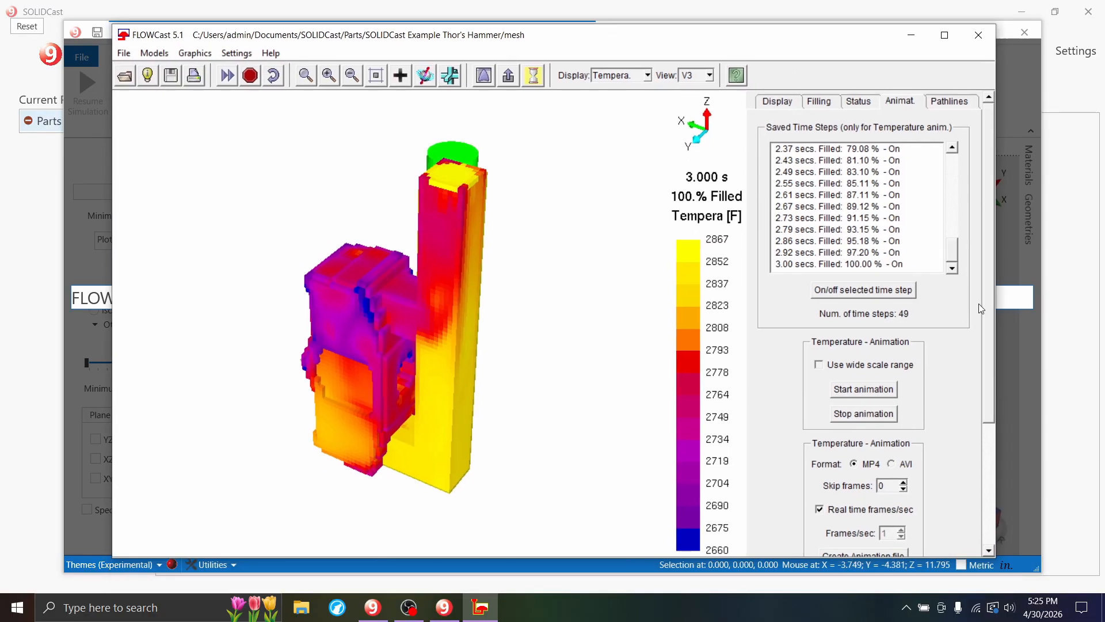
{"action": "left_click_drag", "start_coordinate": [989, 359], "coordinate": [991, 410]}
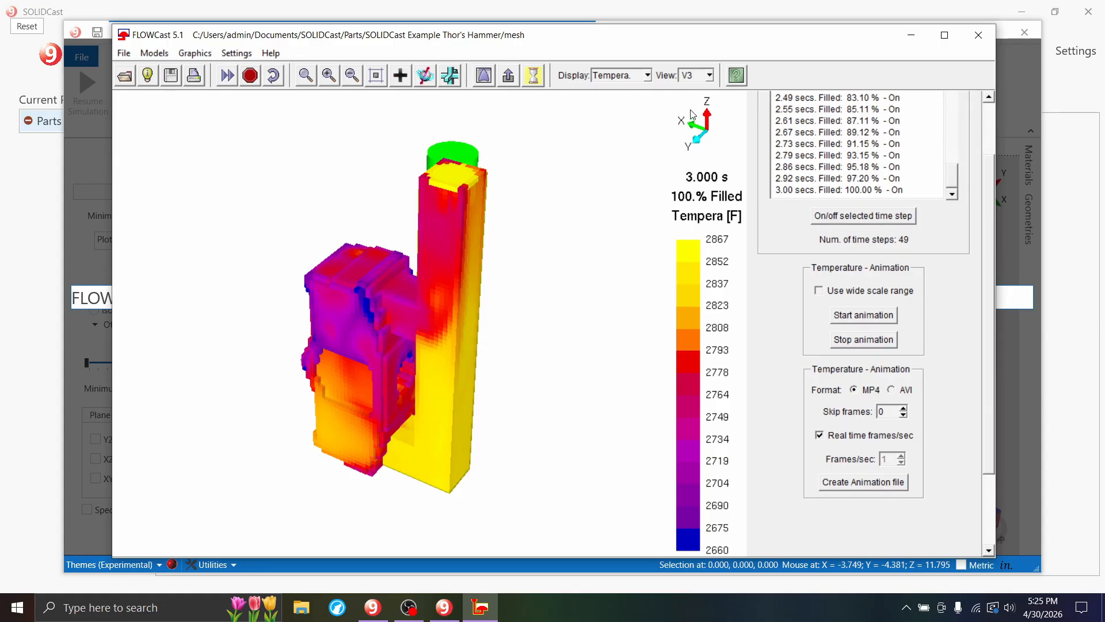
Set the FLOWCast view to V4 and display the pressure on the filled casting
{"action": "left_click", "coordinate": [636, 77]}
{"action": "left_click", "coordinate": [623, 76]}
{"action": "left_click", "coordinate": [705, 75]}
{"action": "left_click", "coordinate": [705, 76]}
{"action": "left_click", "coordinate": [709, 76]}
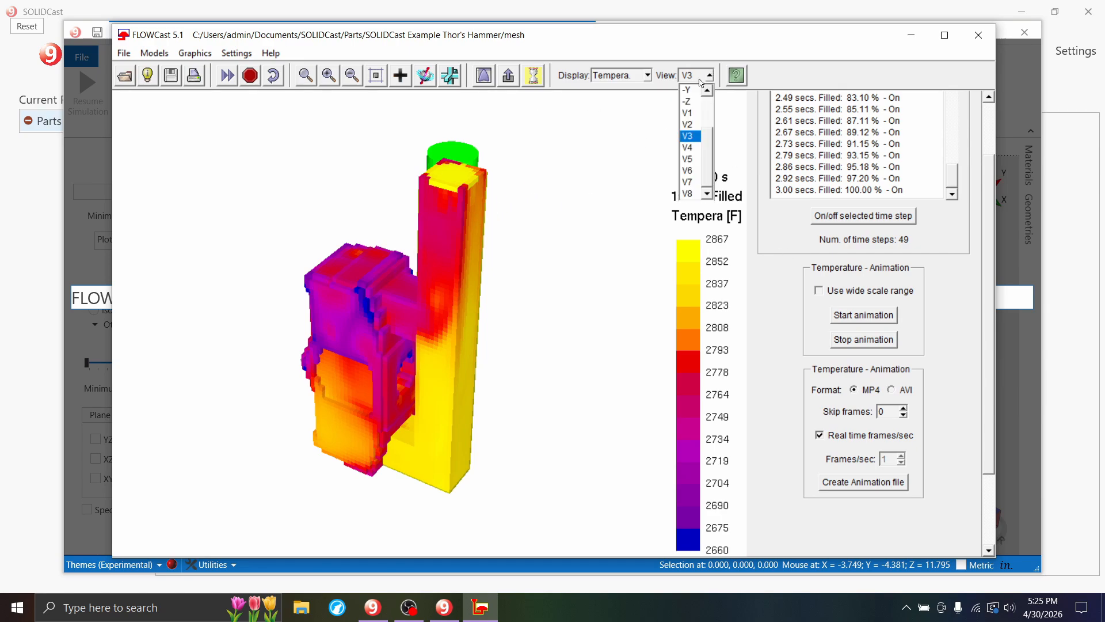
{"action": "left_click", "coordinate": [693, 137]}
{"action": "left_click", "coordinate": [646, 75]}
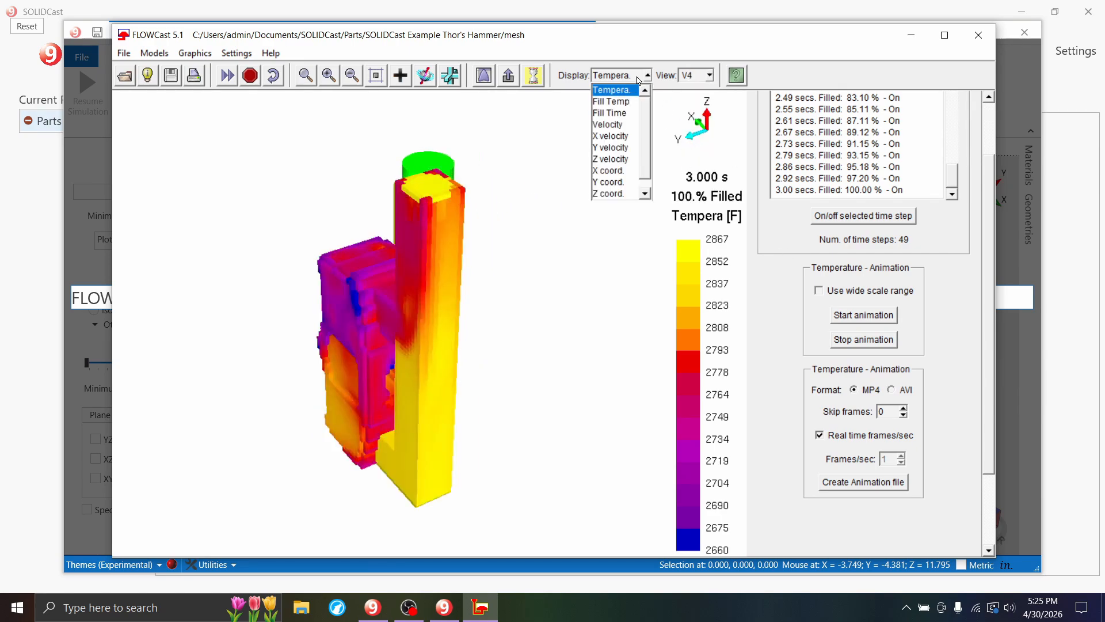
{"action": "left_click", "coordinate": [646, 75]}
{"action": "left_click", "coordinate": [646, 75]}
{"action": "left_click", "coordinate": [645, 194]}
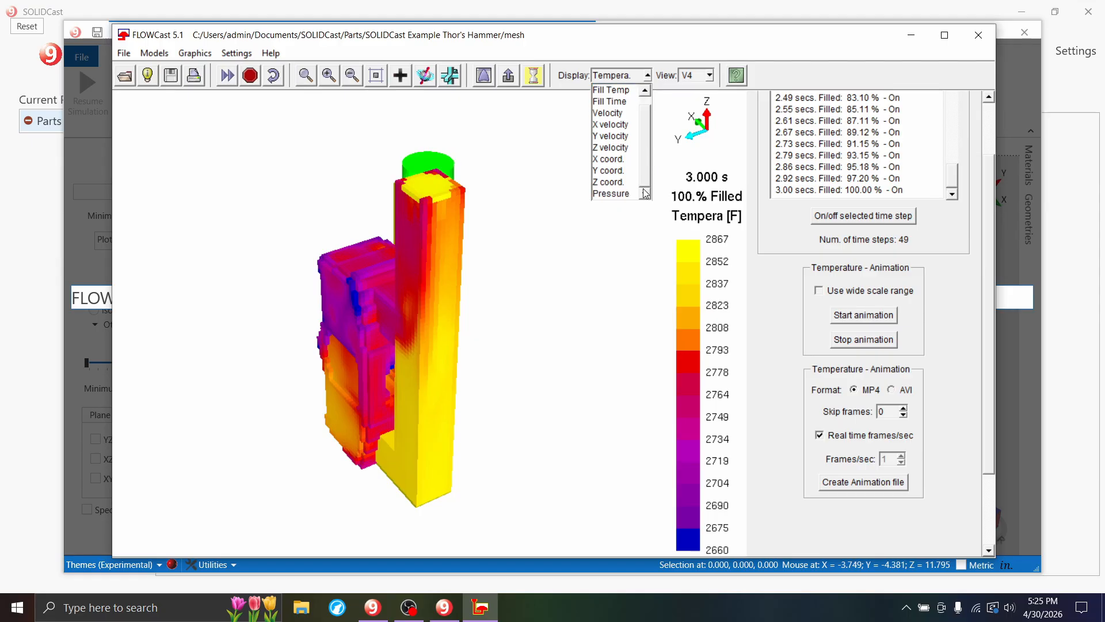
{"action": "left_click", "coordinate": [619, 194]}
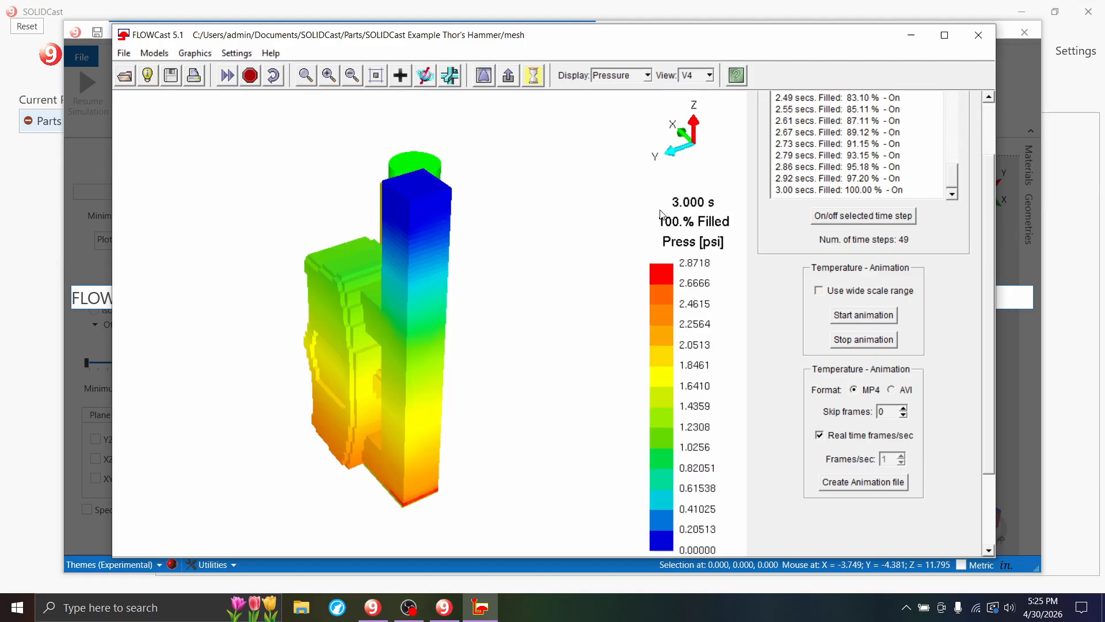
Create an MP4 temperature animation of the fill and save it as Untitled.mp4 in the mesh folder
{"action": "left_click", "coordinate": [866, 486]}
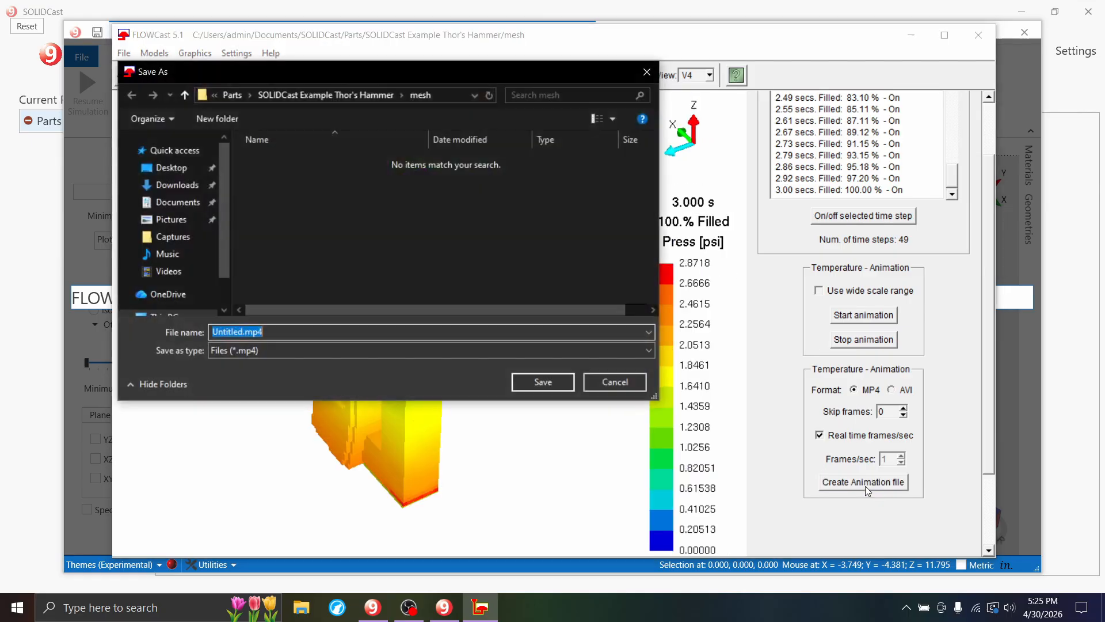
{"action": "left_click", "coordinate": [547, 385]}
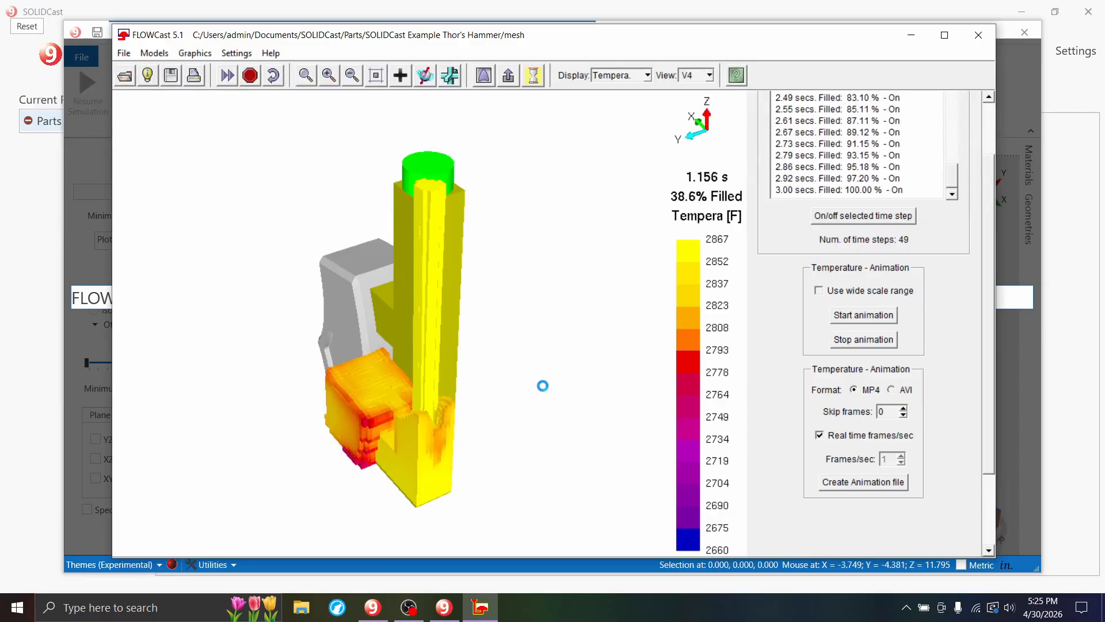